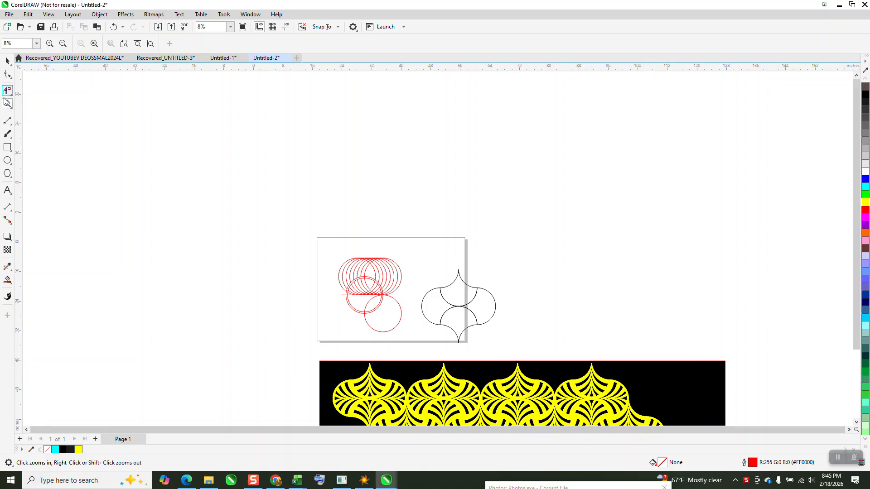
# Move the existing group of red construction circles off the page, leaving its area of the page empty.
pyautogui.moveTo(326, 252); pyautogui.dragTo(439, 340)
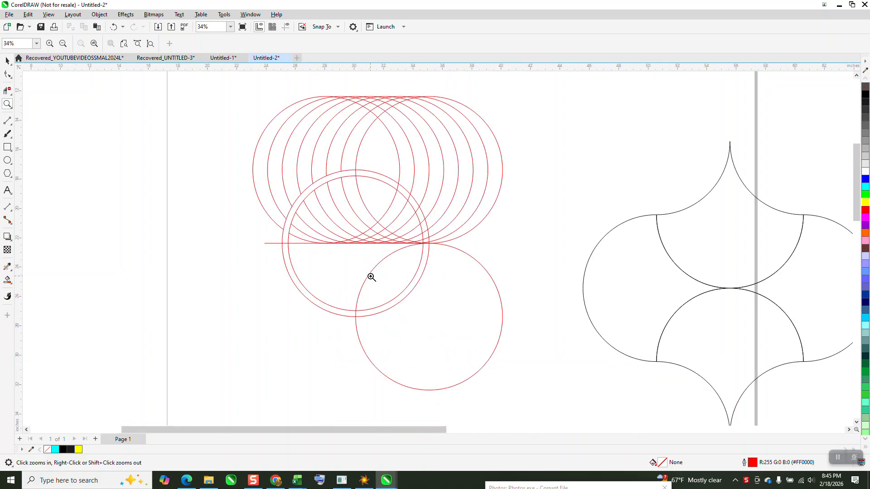
pyautogui.scroll(-2, 329, 225)
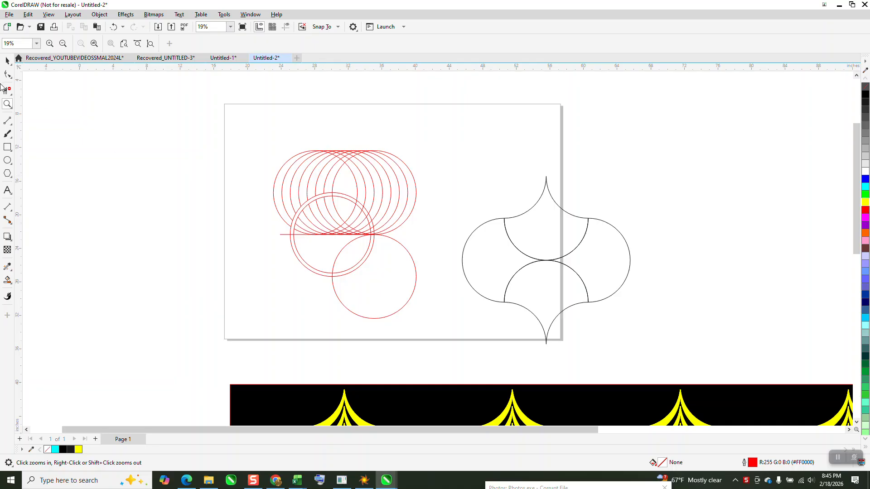
pyautogui.click(6, 62)
pyautogui.scroll(-1, 211, 171)
pyautogui.moveTo(247, 146); pyautogui.dragTo(383, 285)
pyautogui.moveTo(343, 226); pyautogui.dragTo(188, 184)
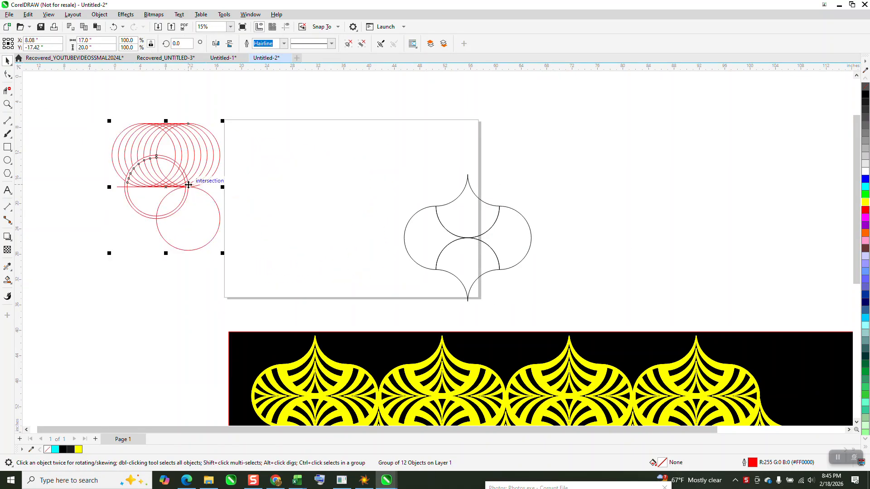
# Draw a circle in the upper middle of the page and set its diameter to 10 inches.
pyautogui.click(8, 160)
pyautogui.moveTo(391, 154)
pyautogui.mouseDown()
pyautogui.moveTo(349, 218)
pyautogui.moveTo(324, 220)
pyautogui.mouseUp()
pyautogui.click(91, 40)
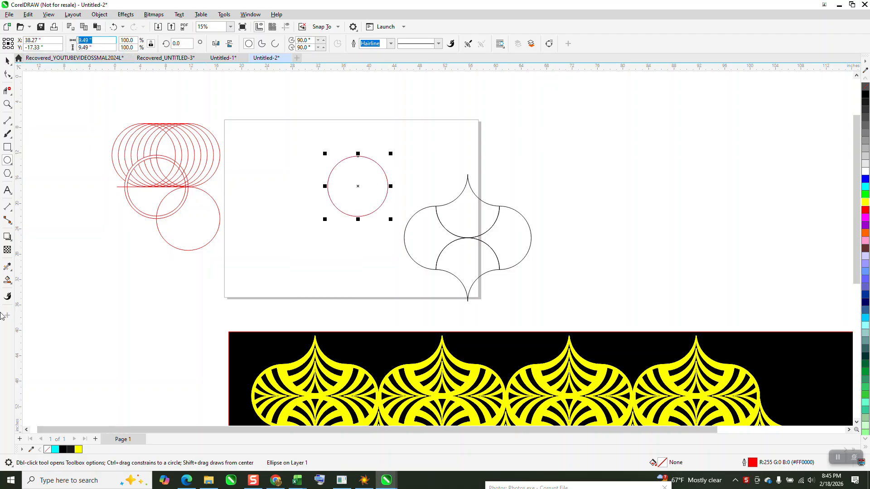
pyautogui.write('10')
pyautogui.press('Return')
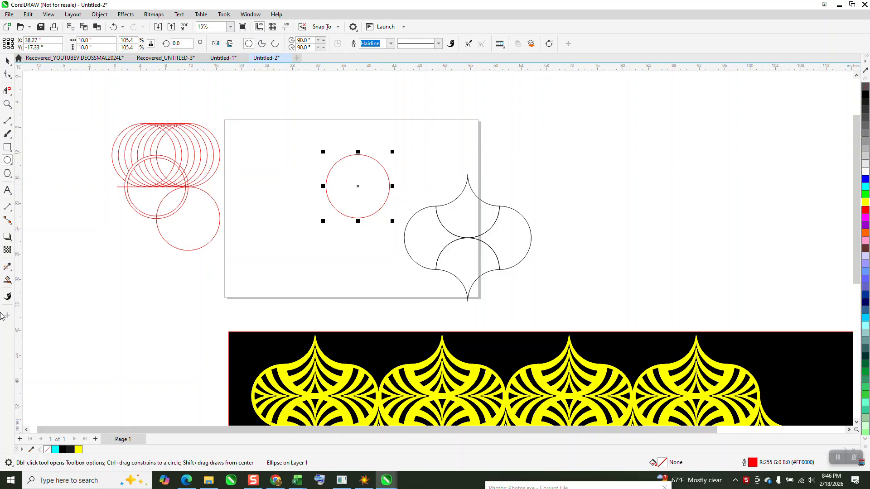
# Set the nudge distance to 5 inches and duplicate the circle, offset 5 inches down and 5 inches left.
pyautogui.click(7, 60)
pyautogui.click(342, 96)
pyautogui.click(312, 43)
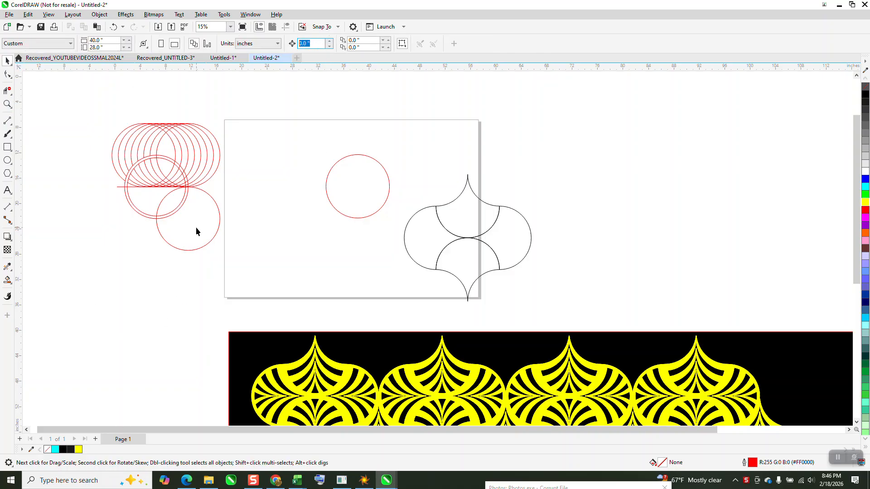
pyautogui.write('5')
pyautogui.click(354, 195)
pyautogui.hotkey('ctrl', 'd')
pyautogui.press('Down')
pyautogui.press('Left')
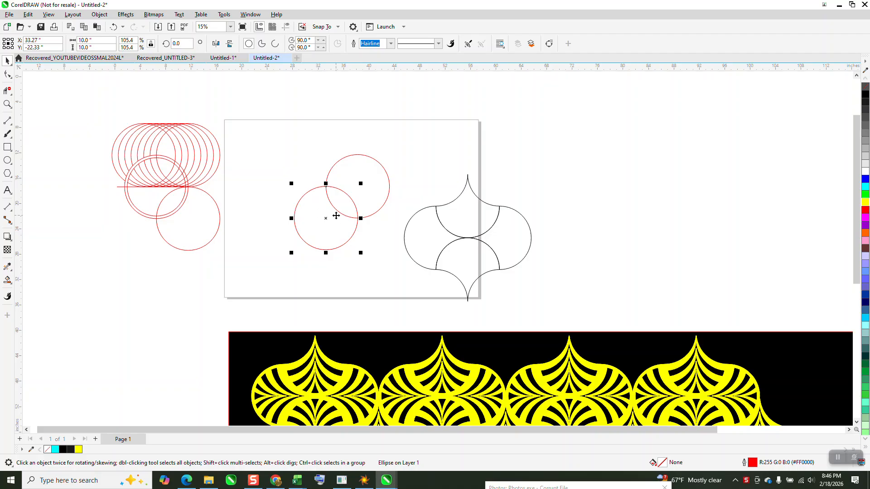
# Draw a horizontal line about 12 inches long from the circles' lower intersection leftward through the lower circle's centre.
pyautogui.click(7, 104)
pyautogui.moveTo(260, 159); pyautogui.dragTo(434, 263)
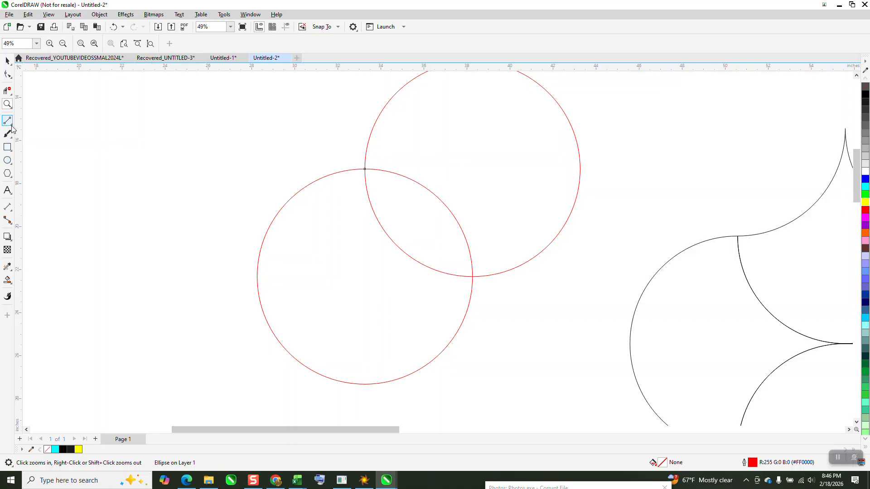
pyautogui.click(12, 130)
pyautogui.click(43, 135)
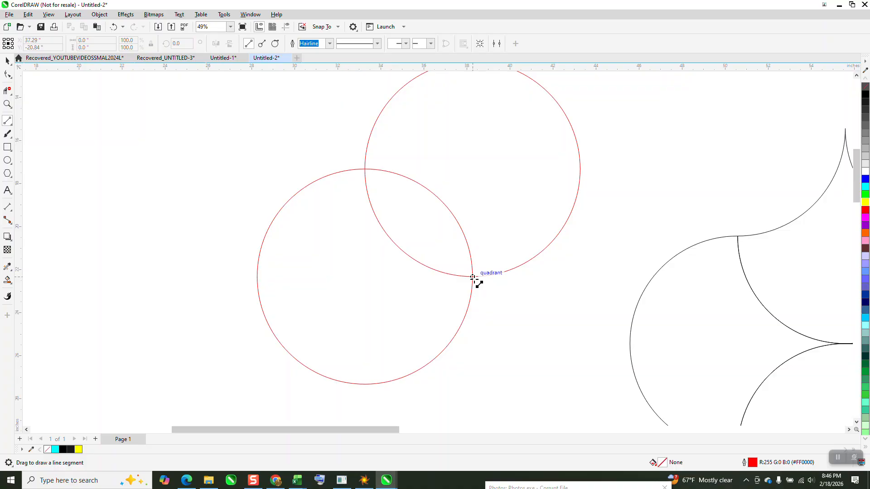
pyautogui.moveTo(473, 277); pyautogui.dragTo(213, 293)
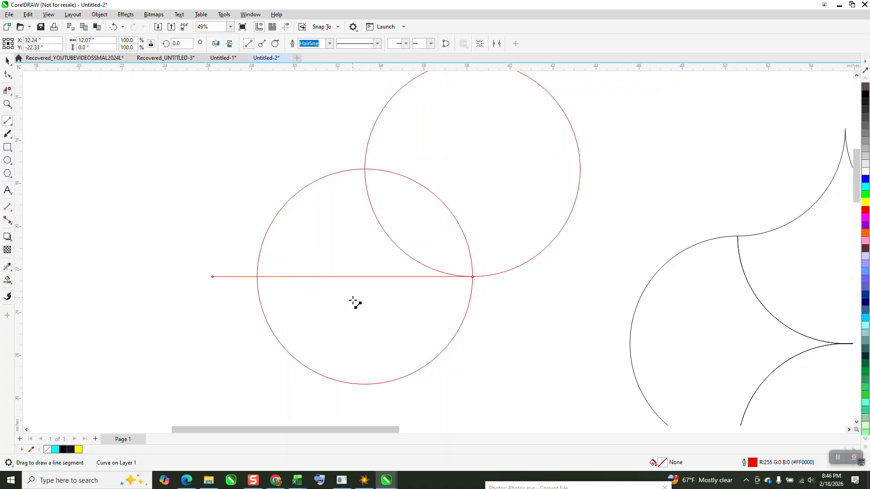
# Smart-fill the lower circle's region above the line and outside the upper circle, move it up-left, and give it no fill and a black outline.
pyautogui.click(7, 280)
pyautogui.click(325, 229)
pyautogui.scroll(-3, 340, 219)
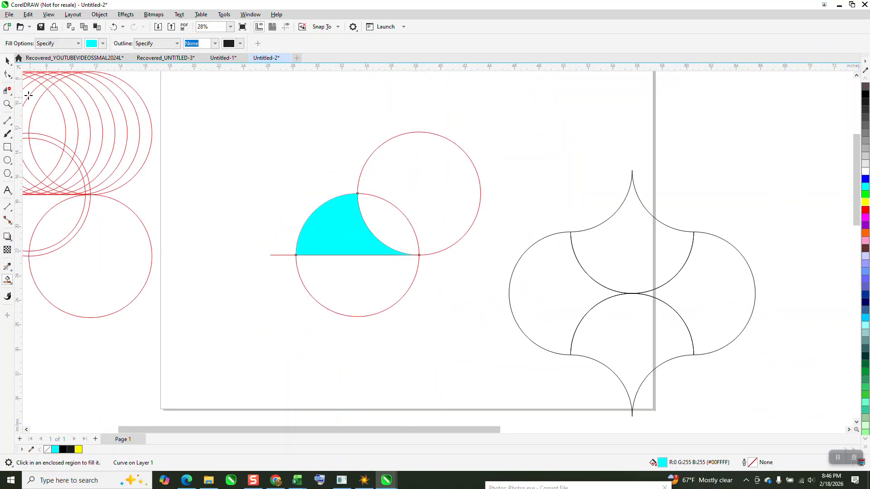
pyautogui.click(6, 60)
pyautogui.moveTo(358, 226); pyautogui.dragTo(274, 147)
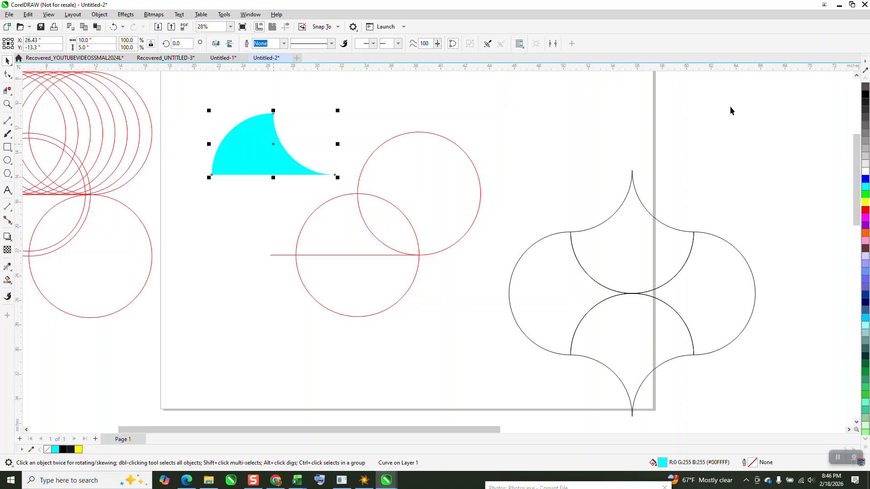
pyautogui.click(865, 87)
pyautogui.rightClick(865, 95)
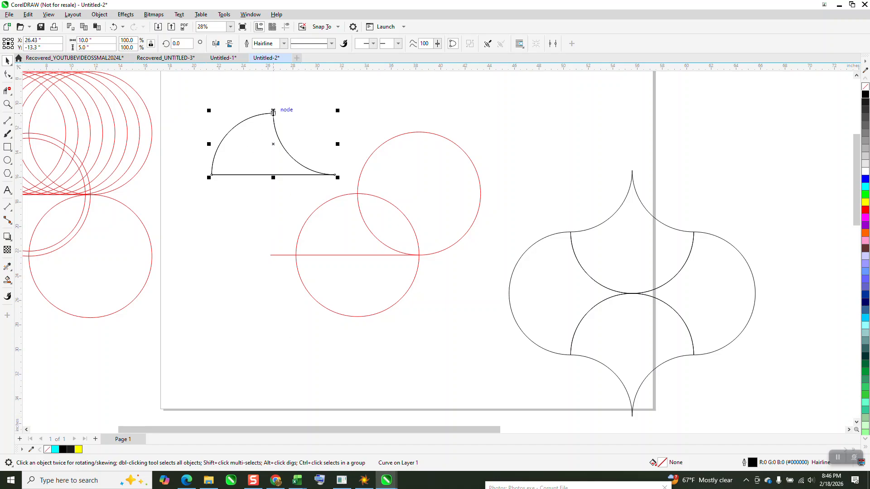
# Mirror a copy of the half shape downward about its straight edge and remove the dividing line between the halves.
pyautogui.moveTo(273, 111); pyautogui.dragTo(274, 239)
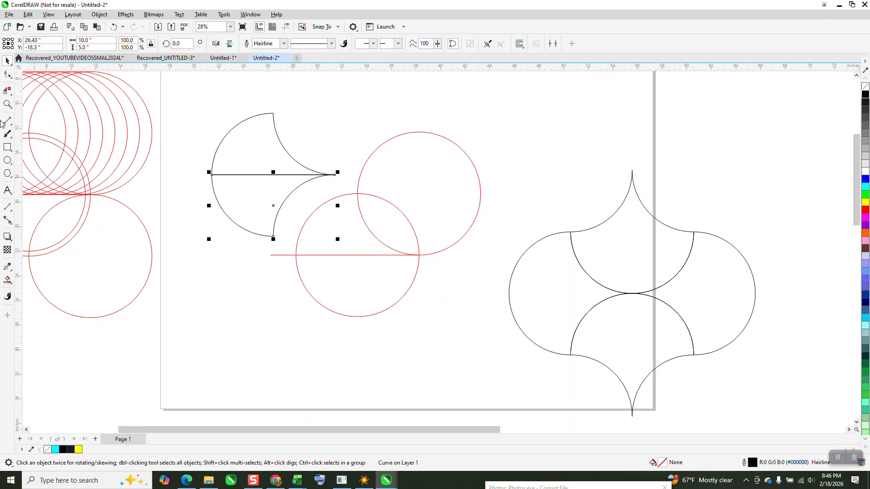
pyautogui.click(7, 91)
pyautogui.click(272, 174)
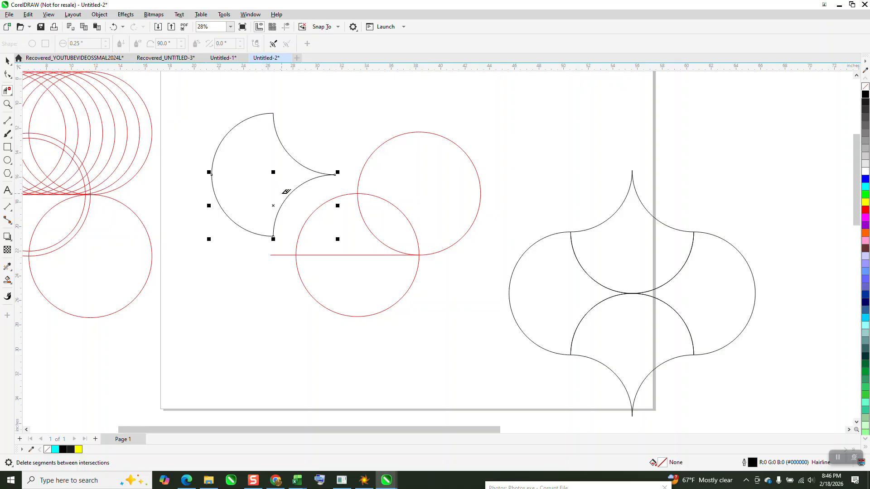
# Smart-fill the joined outline as one shape, move it toward the page's upper right, and give it no fill and a black outline.
pyautogui.click(8, 281)
pyautogui.click(270, 170)
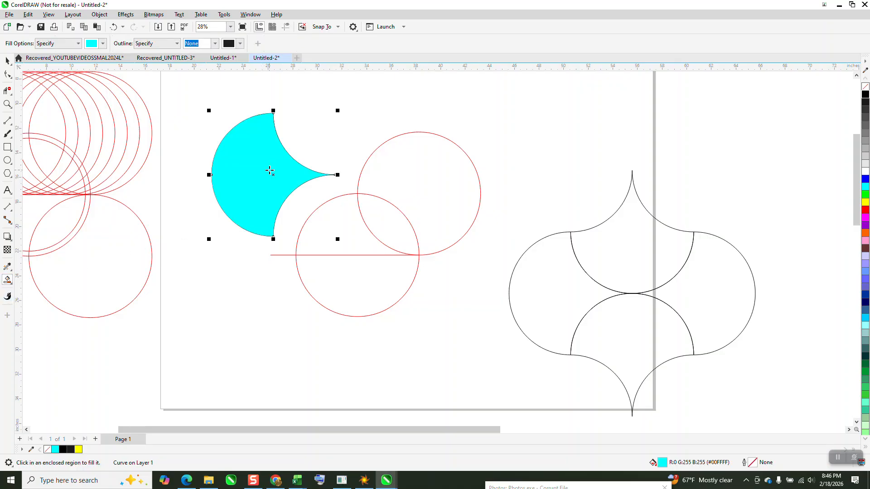
pyautogui.click(7, 60)
pyautogui.moveTo(273, 151); pyautogui.dragTo(556, 112)
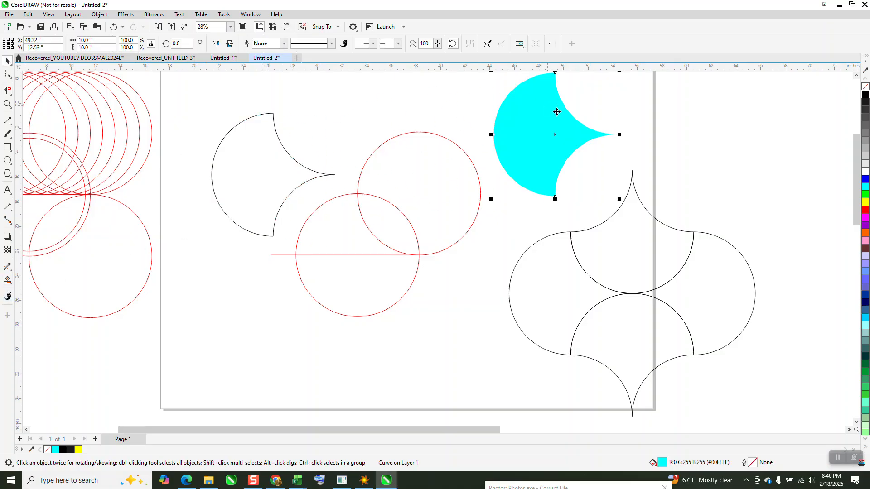
pyautogui.click(865, 87)
pyautogui.rightClick(866, 96)
# Mirror a copy of the new shape horizontally so that the two pieces meet at their points.
pyautogui.scroll(-1, 615, 165)
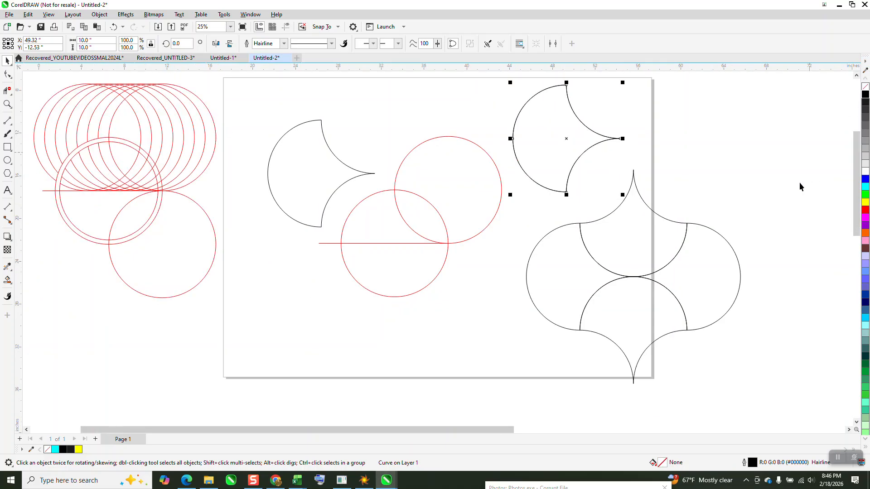
pyautogui.moveTo(510, 138); pyautogui.dragTo(627, 116)
pyautogui.rightClick(626, 115)
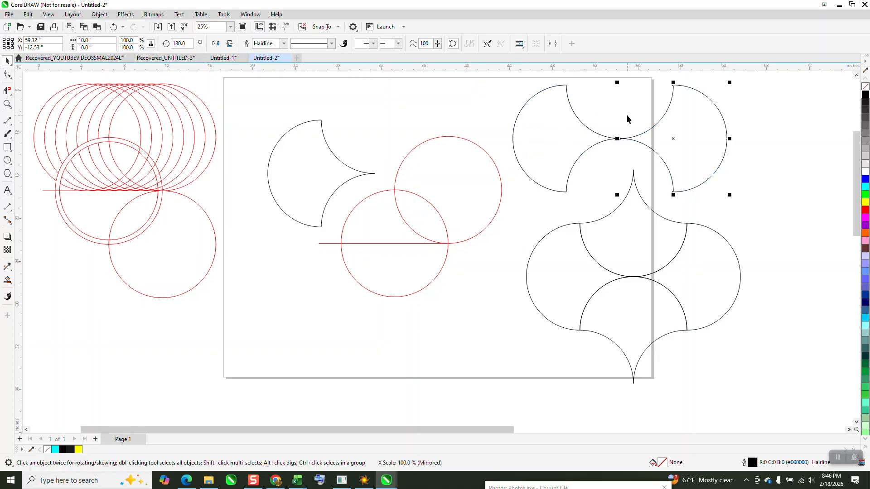
# Copy the mirrored piece, set its rotation to 90 degrees, and fit it into the upper gap between the two side pieces.
pyautogui.scroll(-1, 562, 198)
pyautogui.scroll(-1, 561, 201)
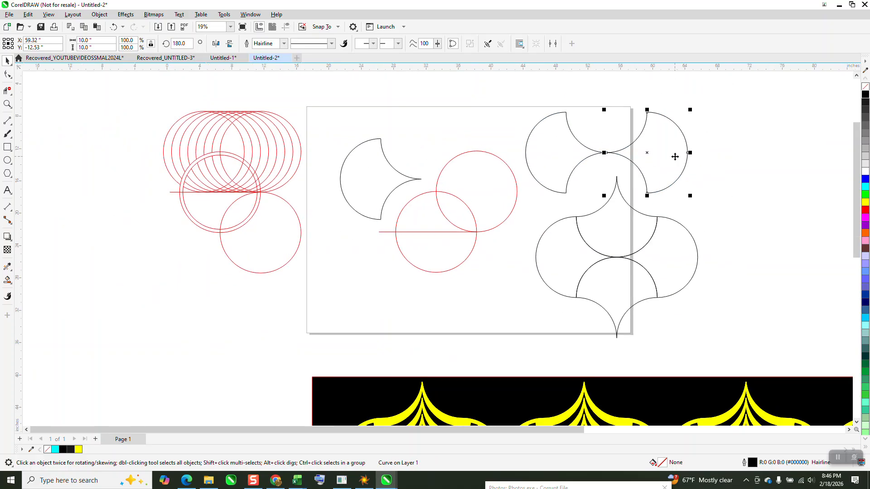
pyautogui.moveTo(676, 154); pyautogui.dragTo(739, 149)
pyautogui.rightClick(739, 150)
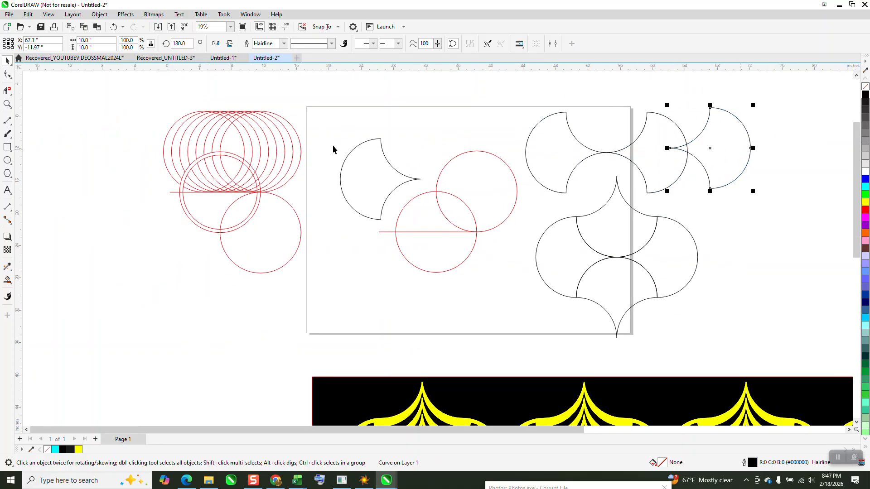
pyautogui.click(179, 43)
pyautogui.write('90')
pyautogui.press('Return')
pyautogui.moveTo(754, 154); pyautogui.dragTo(650, 117)
# Delete all pieces of the old black motif beneath the new one.
pyautogui.scroll(-2, 621, 185)
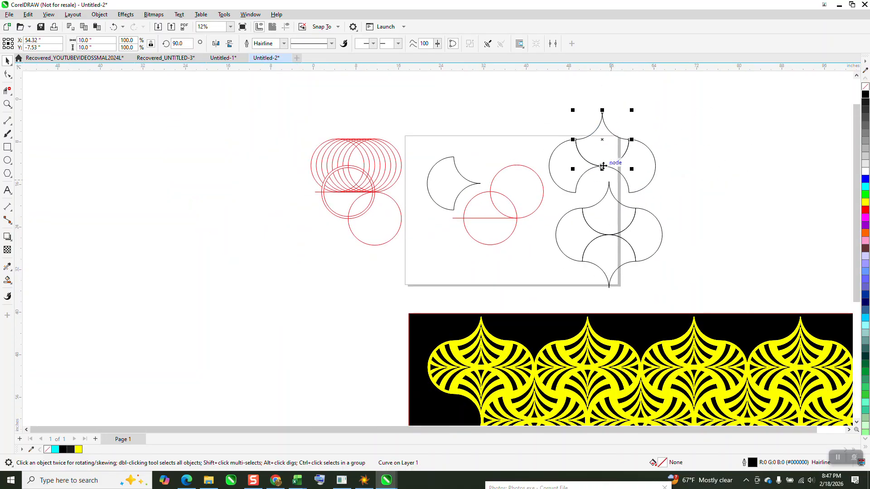
pyautogui.click(617, 218)
pyautogui.moveTo(693, 195); pyautogui.dragTo(539, 300)
pyautogui.press('Delete')
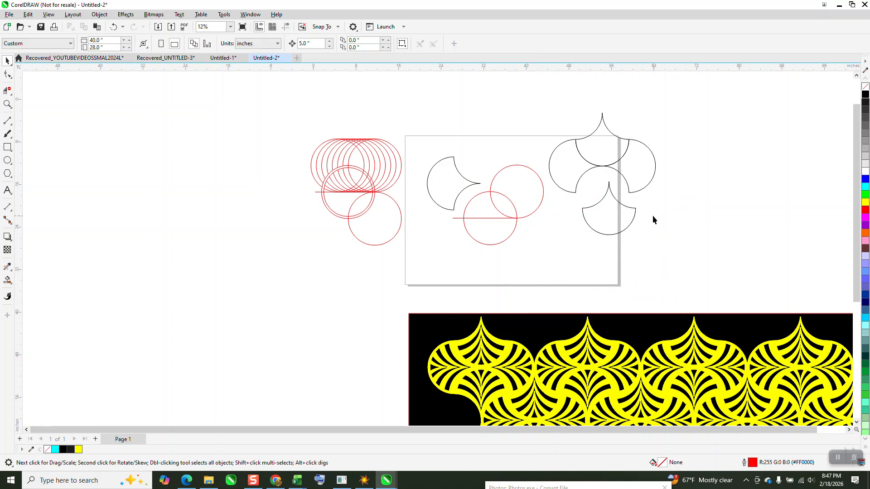
pyautogui.click(612, 232)
pyautogui.press('Delete')
# Mirror a copy of the top piece downward to complete the motif, and select all four pieces.
pyautogui.click(611, 155)
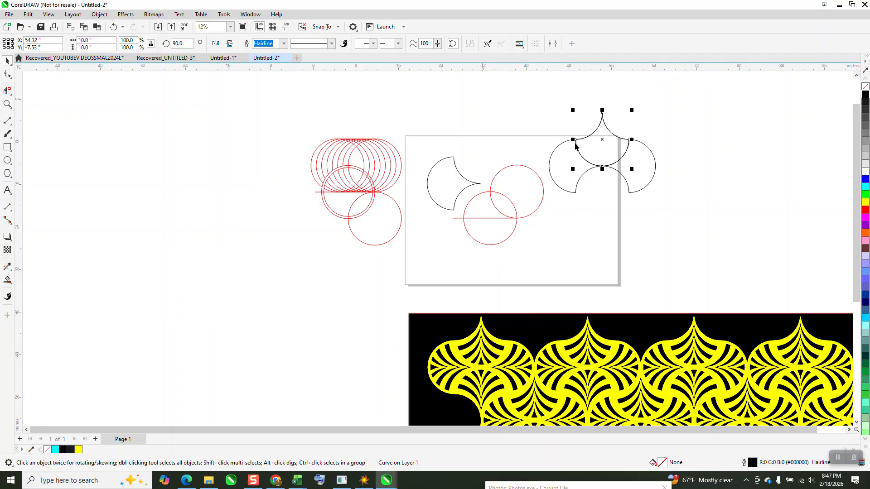
pyautogui.moveTo(603, 110); pyautogui.dragTo(619, 184)
pyautogui.rightClick(619, 185)
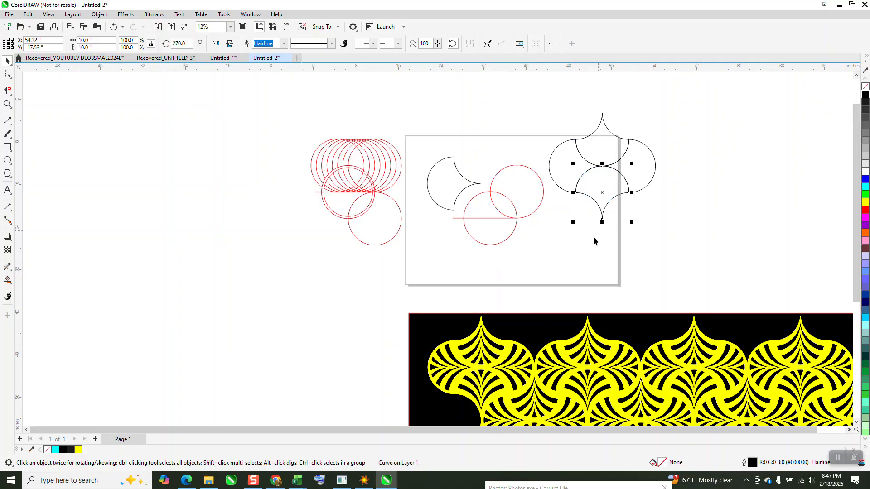
pyautogui.click(575, 206)
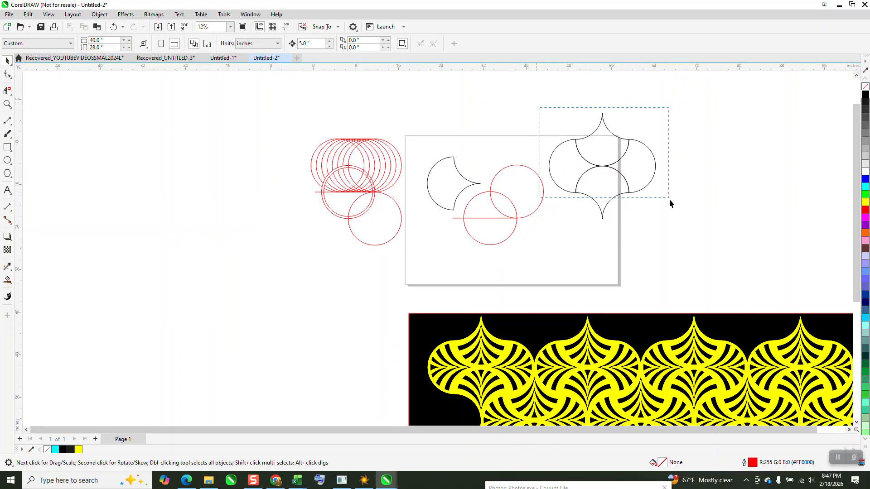
pyautogui.moveTo(670, 203); pyautogui.dragTo(672, 204)
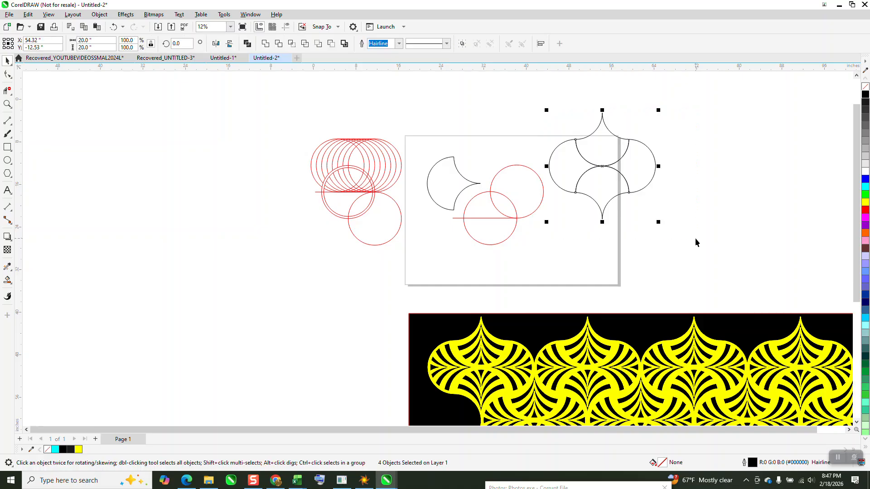
# Delete both leftover black half shapes beside the two red construction circles.
pyautogui.click(7, 104)
pyautogui.moveTo(546, 113); pyautogui.dragTo(666, 217)
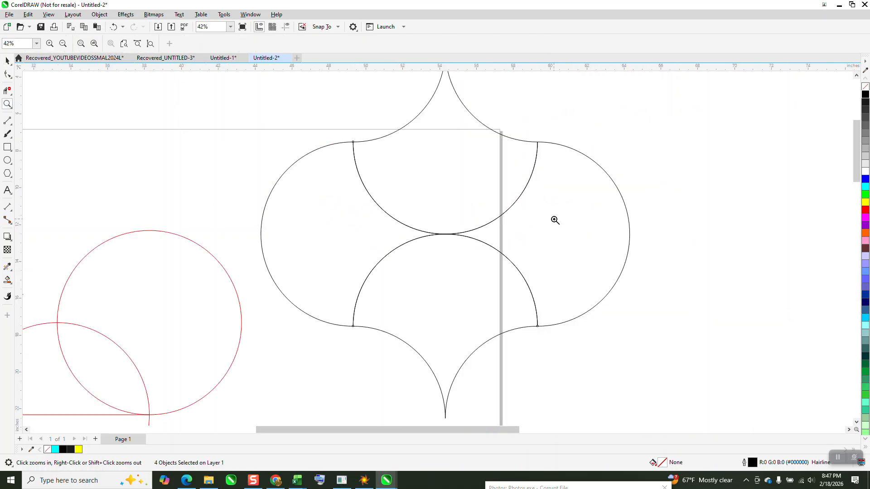
pyautogui.scroll(-5, 555, 220)
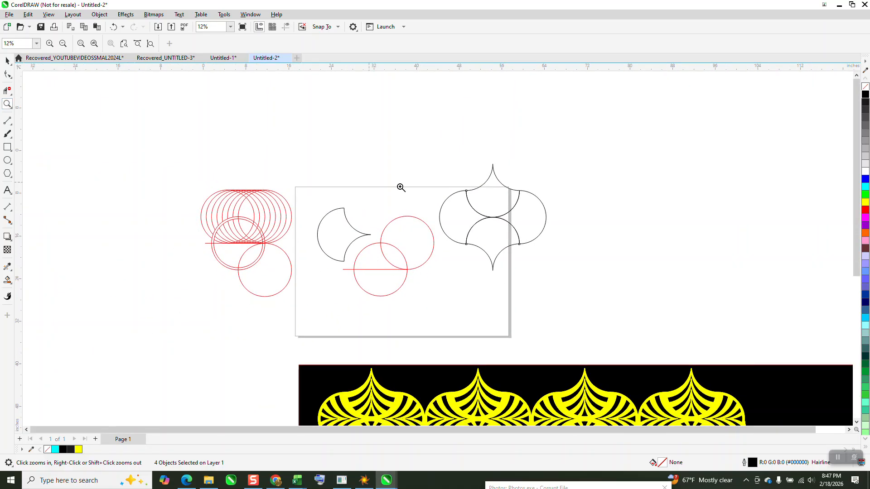
pyautogui.moveTo(295, 203); pyautogui.dragTo(517, 312)
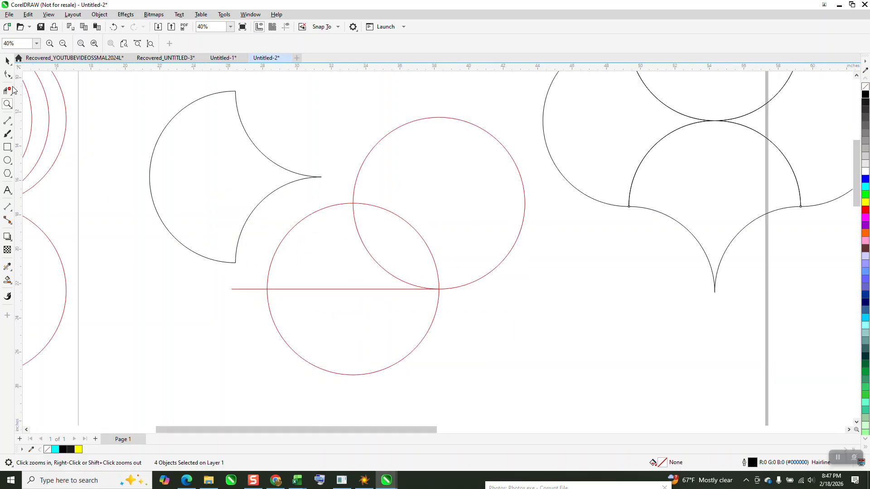
pyautogui.click(7, 60)
pyautogui.click(204, 142)
pyautogui.press('Delete')
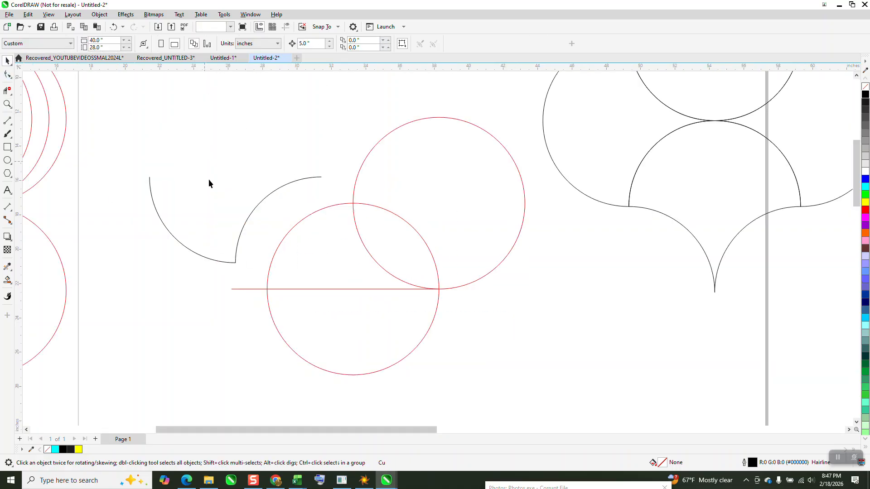
pyautogui.click(210, 185)
pyautogui.press('Delete')
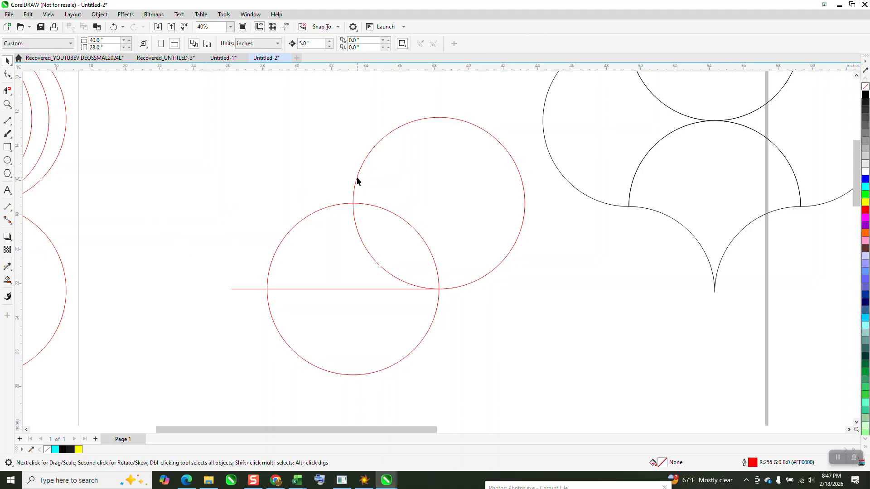
# Make a concentric copy of the lower red circle, scaled down to about 9.17 inches in diameter.
pyautogui.click(367, 206)
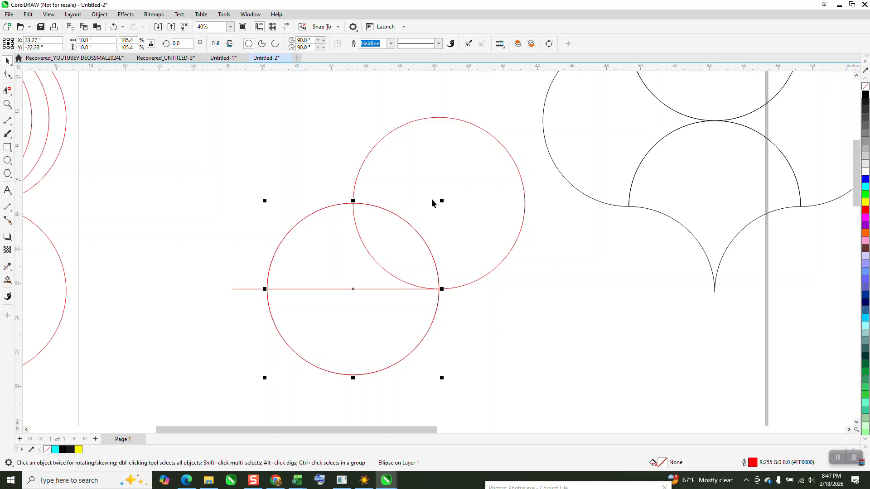
pyautogui.moveTo(442, 200); pyautogui.dragTo(434, 206)
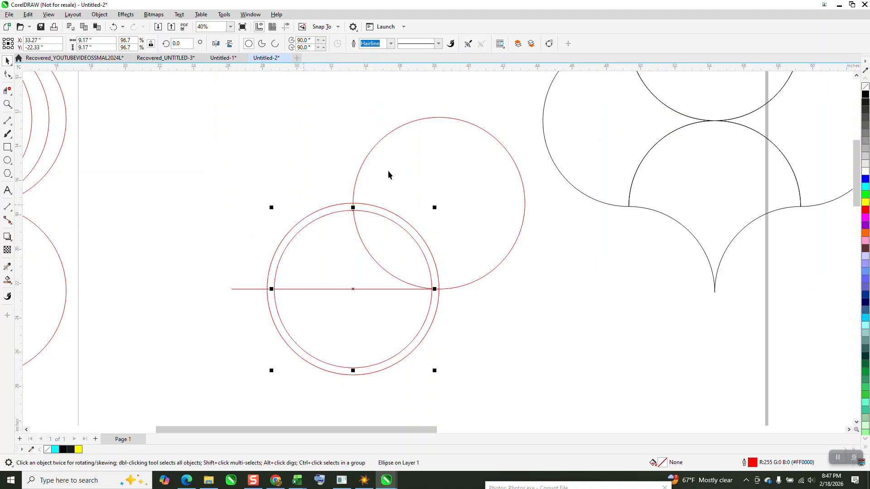
# Set the nudge distance to 1 inch, copy the upper red circle 1 inch to the left, and outline the copy in black.
pyautogui.click(367, 159)
pyautogui.click(344, 91)
pyautogui.write('1')
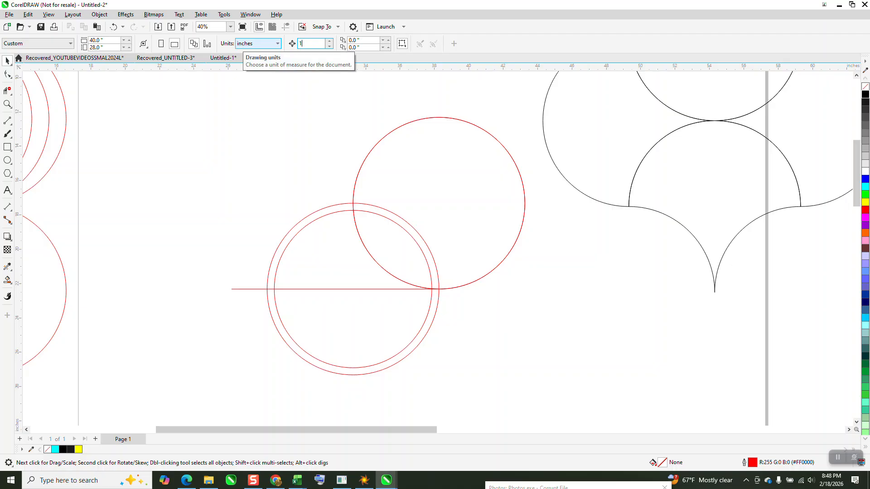
pyautogui.click(368, 156)
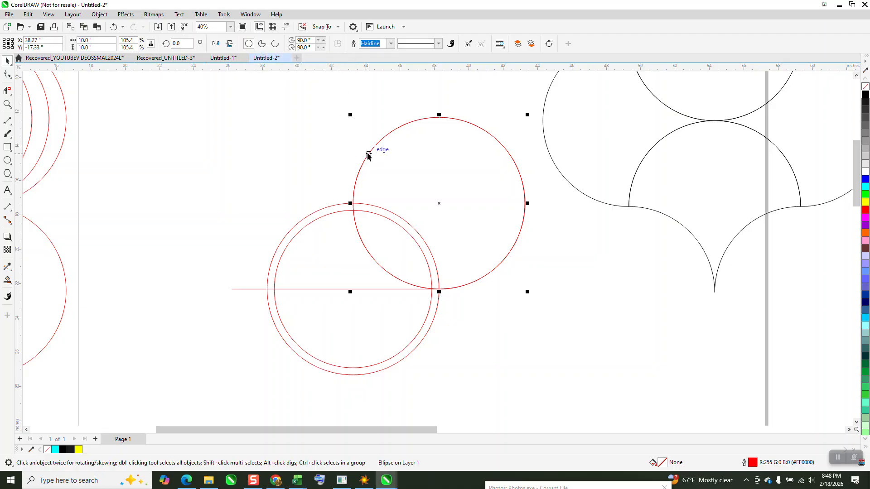
pyautogui.press('KP_Add')
pyautogui.press('Left')
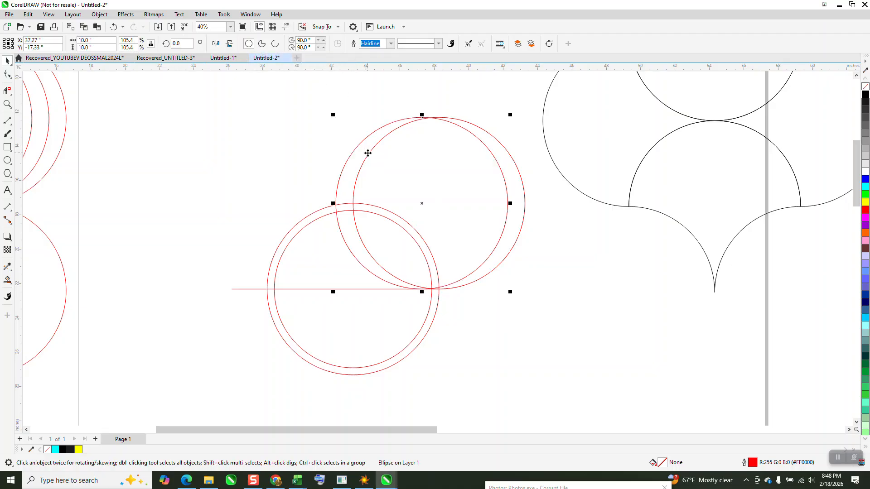
pyautogui.rightClick(866, 96)
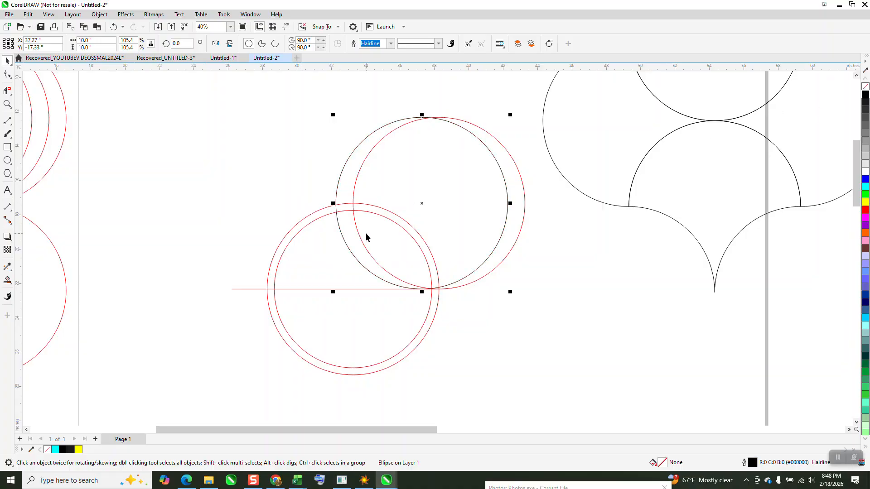
# Repeat the black circle to the left at 1-inch spacing until the row has eight black circles.
pyautogui.press('Left')
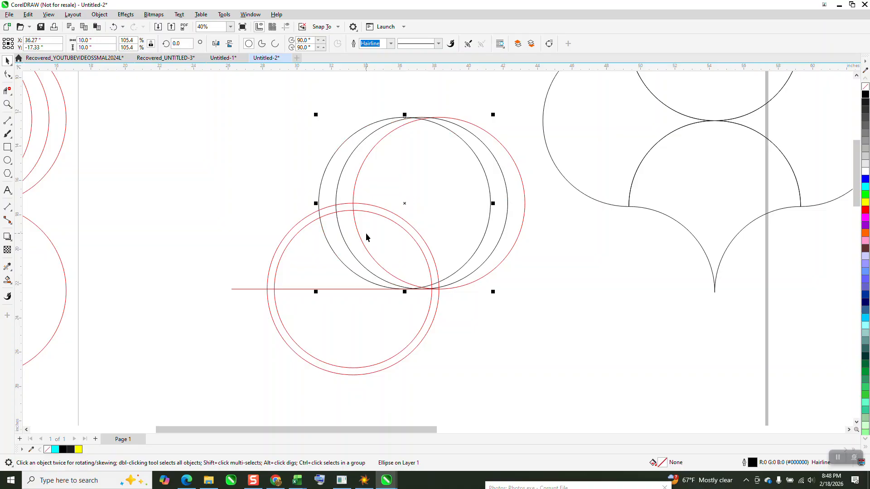
pyautogui.hotkey('ctrl', 'd')
pyautogui.hotkey('ctrl', 'd')
pyautogui.hotkey('ctrl', 'd')
pyautogui.hotkey('ctrl', 'd')
pyautogui.hotkey('ctrl', 'd')
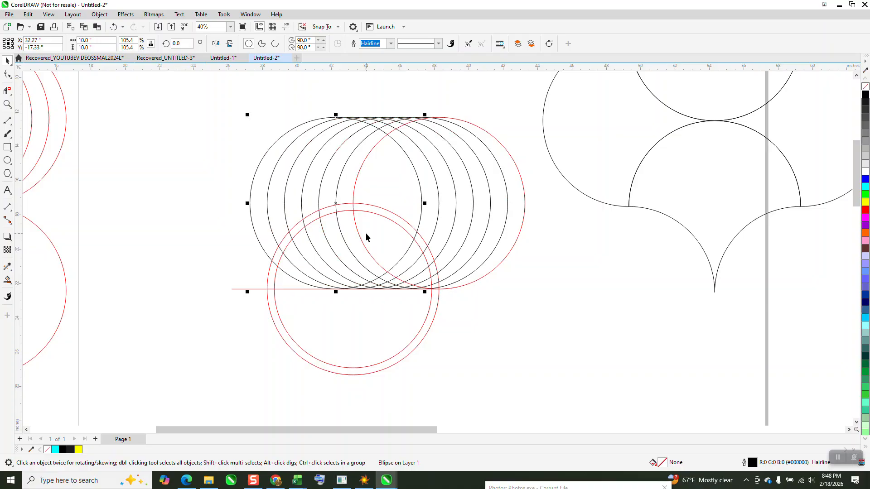
pyautogui.hotkey('ctrl', 'd')
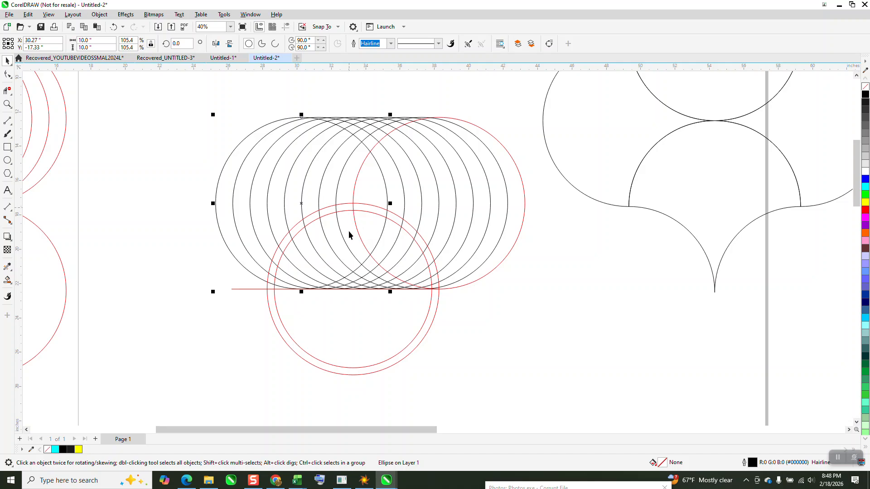
# Select all the overlapping red and black construction circles and place a spare copy 20 inches below the originals.
pyautogui.click(7, 104)
pyautogui.rightClick(197, 129)
pyautogui.click(7, 61)
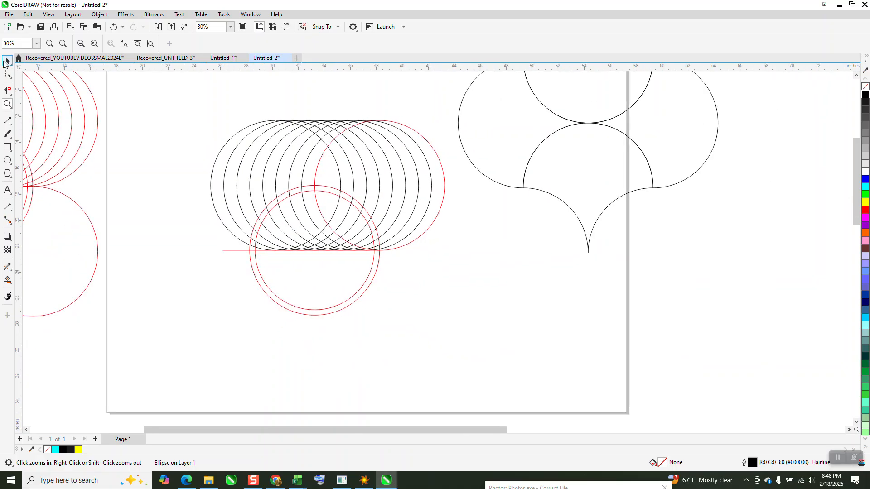
pyautogui.moveTo(199, 101); pyautogui.dragTo(245, 187)
pyautogui.moveTo(449, 319); pyautogui.dragTo(480, 334)
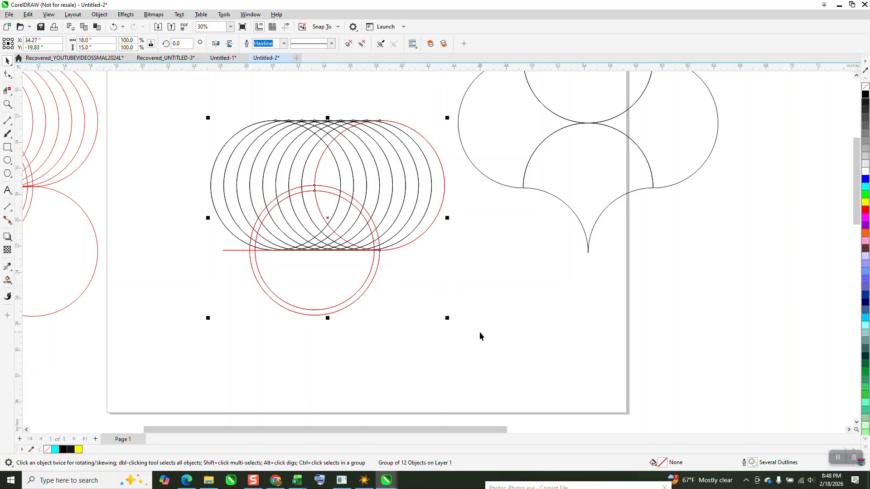
pyautogui.press('Down')
pyautogui.press('Down')
pyautogui.press('Down')
pyautogui.press('Down')
pyautogui.press('Down')
pyautogui.press('Down')
pyautogui.press('Down')
pyautogui.press('Down')
pyautogui.press('Down')
pyautogui.press('Down')
pyautogui.press('Down')
pyautogui.press('Down')
pyautogui.press('Down')
pyautogui.press('Down')
pyautogui.press('Down')
pyautogui.press('Down')
pyautogui.press('Down')
pyautogui.press('Down')
pyautogui.press('Down')
pyautogui.press('Down')
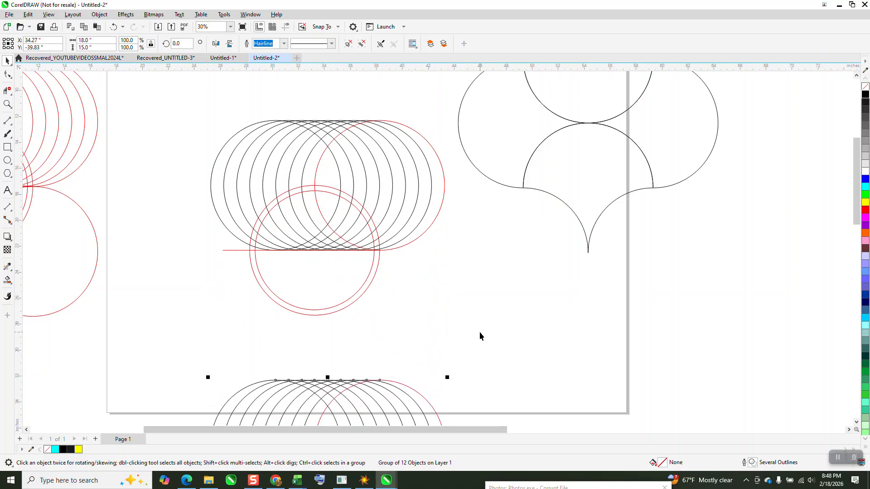
# Delete the black arcs crossing the ring between the two lower red circles and every other inner-circle segment in its upper-left quarter.
pyautogui.click(7, 104)
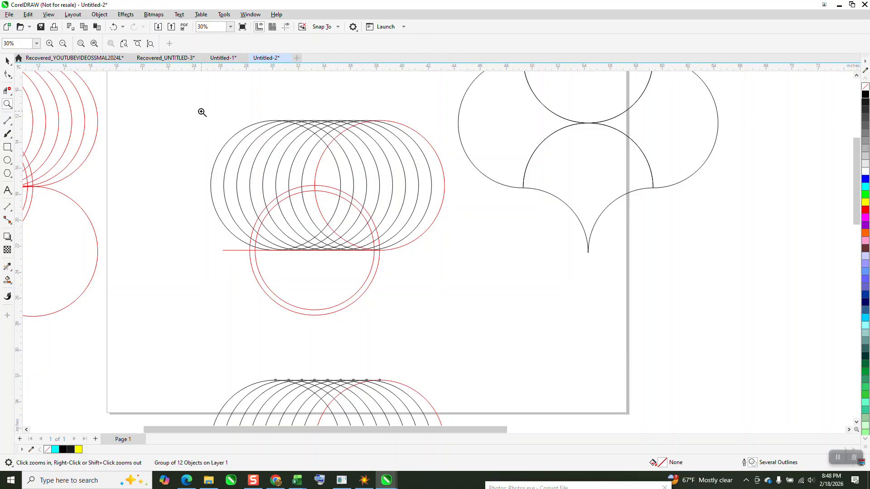
pyautogui.moveTo(199, 111); pyautogui.dragTo(477, 322)
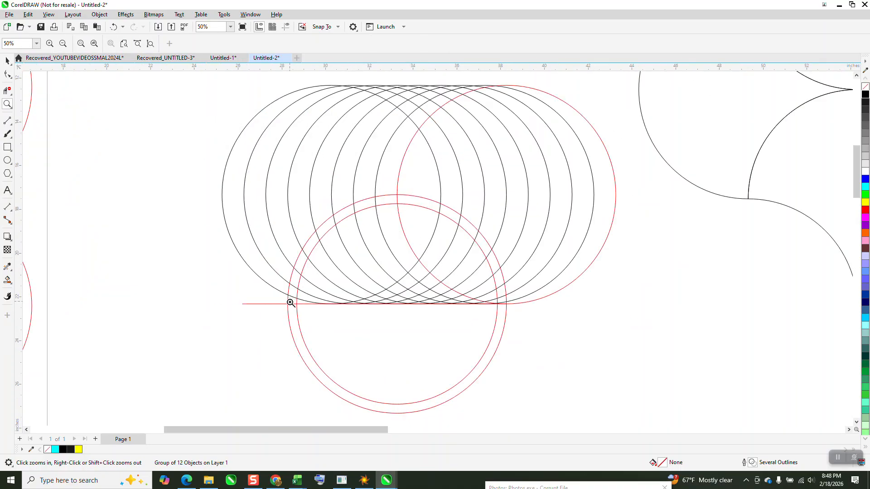
pyautogui.click(8, 91)
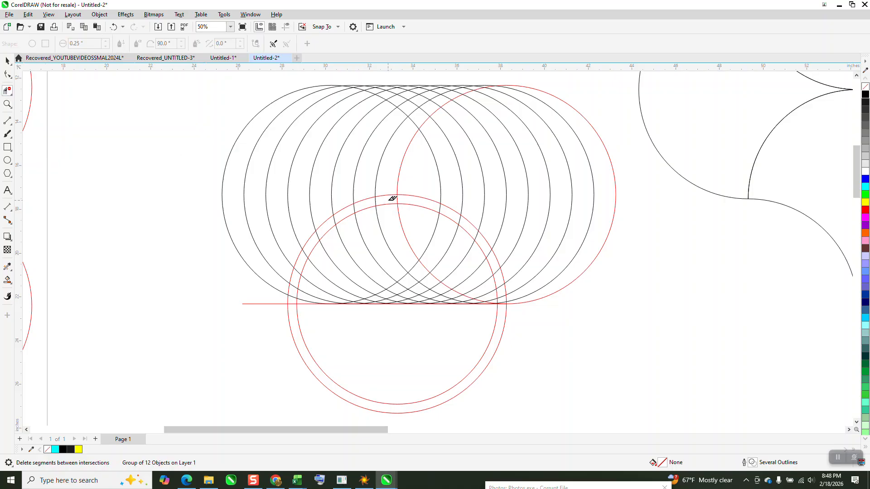
pyautogui.moveTo(387, 196); pyautogui.dragTo(331, 220)
pyautogui.moveTo(305, 247); pyautogui.dragTo(292, 295)
pyautogui.click(391, 200)
pyautogui.click(352, 213)
pyautogui.click(316, 244)
pyautogui.click(302, 280)
# Set the Smart Fill colour to blue with no outline.
pyautogui.click(7, 104)
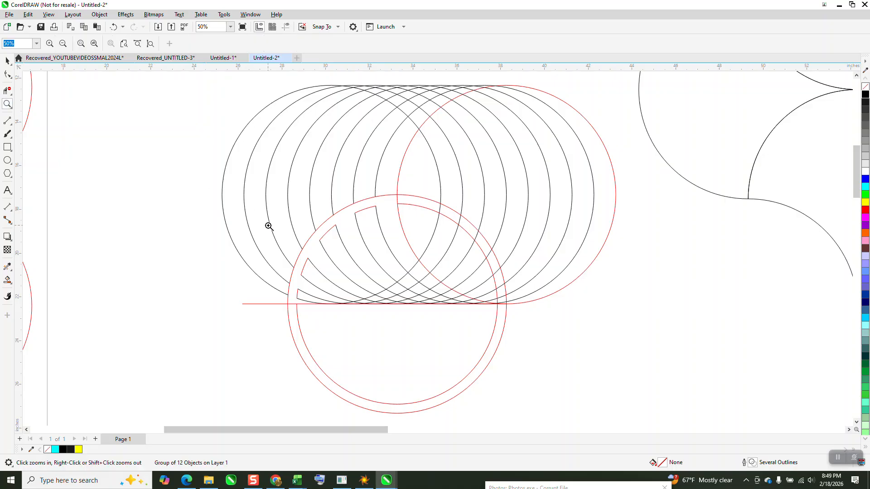
pyautogui.moveTo(303, 205); pyautogui.dragTo(565, 376)
pyautogui.scroll(-1, 389, 292)
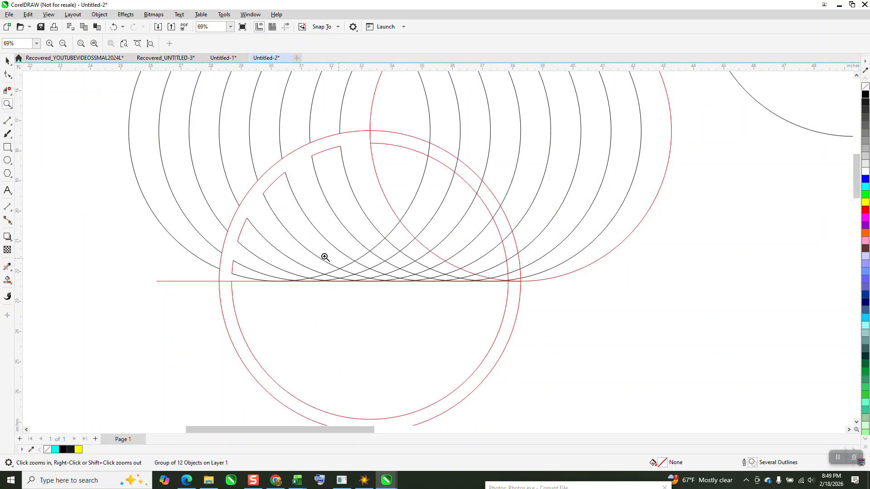
pyautogui.scroll(-1, 324, 257)
pyautogui.click(6, 280)
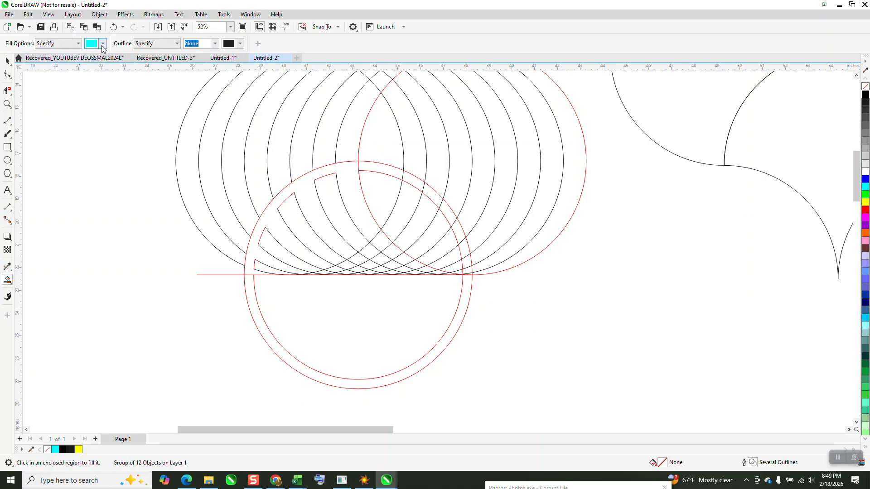
pyautogui.click(102, 46)
pyautogui.click(130, 100)
pyautogui.scroll(-1, 200, 252)
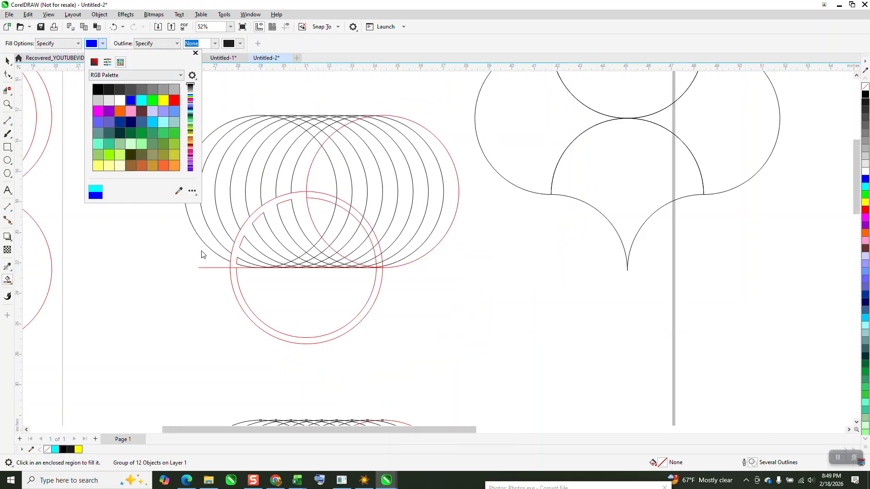
# Select the original circle construction and smart-fill the connected ring and stripe area in the upper-left quarter with blue.
pyautogui.click(9, 60)
pyautogui.scroll(-1, 166, 195)
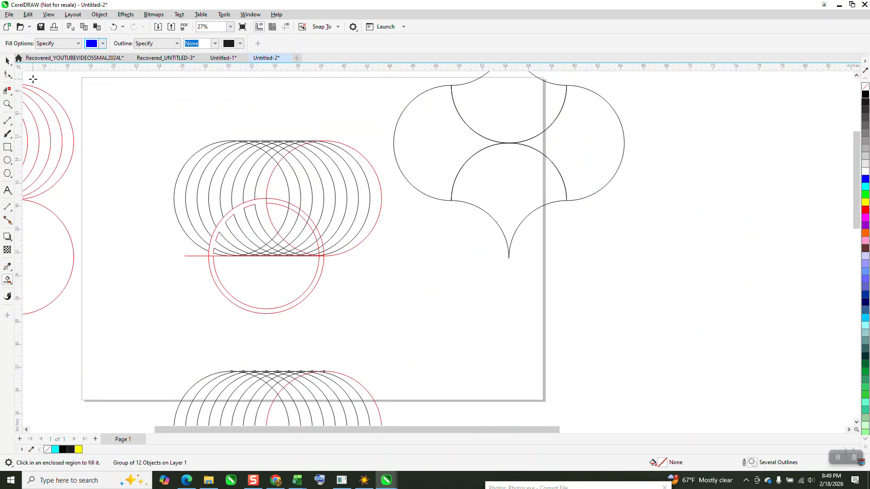
pyautogui.click(7, 61)
pyautogui.moveTo(126, 115); pyautogui.dragTo(403, 338)
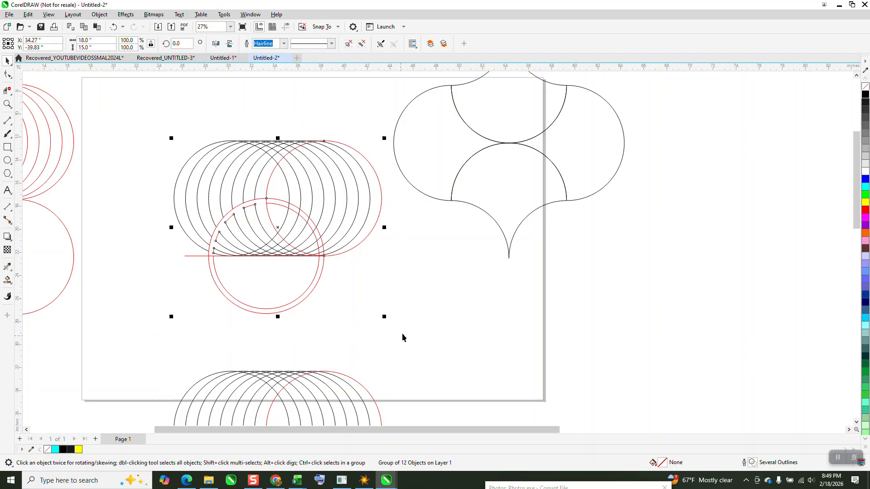
pyautogui.click(7, 104)
pyautogui.moveTo(150, 154); pyautogui.dragTo(336, 297)
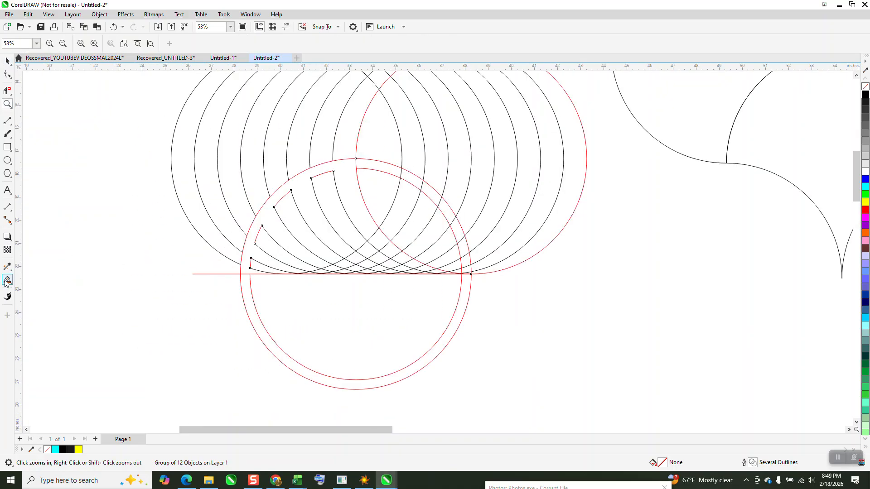
pyautogui.click(7, 281)
pyautogui.click(343, 175)
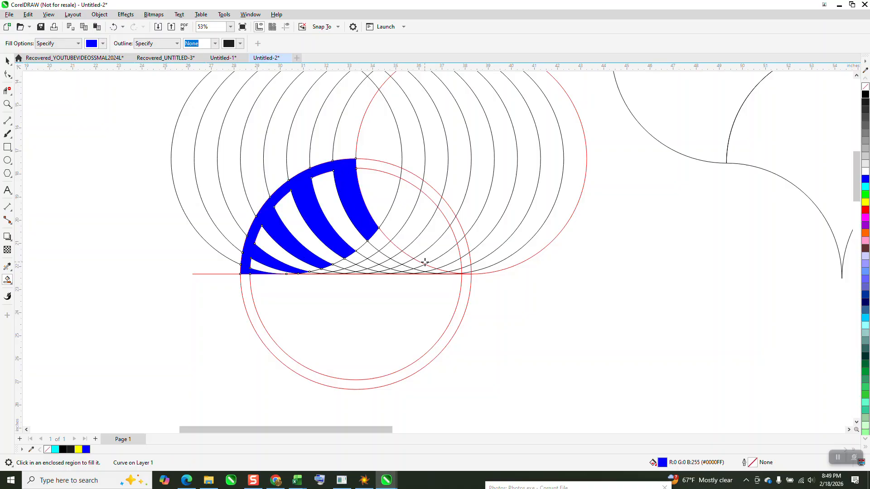
# Extend the uppermost blue stripe down toward the horizontal line by filling its consecutive cells.
pyautogui.click(7, 105)
pyautogui.moveTo(194, 163); pyautogui.dragTo(423, 297)
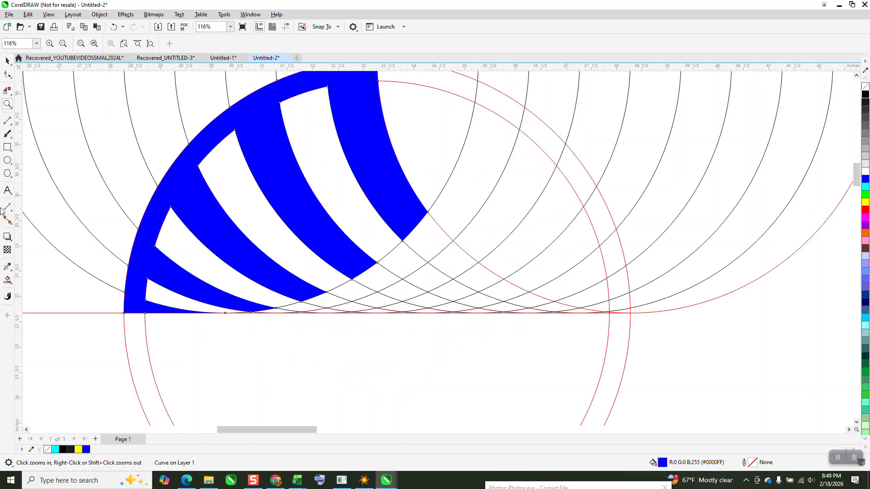
pyautogui.click(7, 280)
pyautogui.click(433, 246)
pyautogui.click(453, 255)
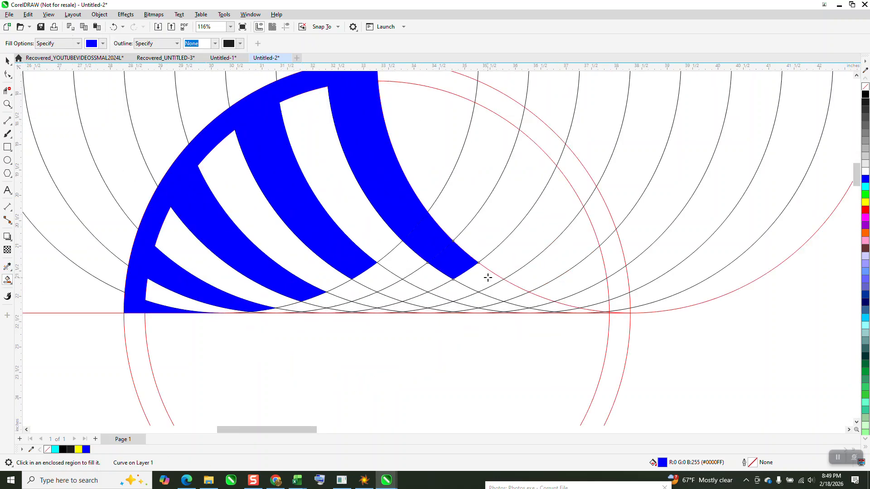
pyautogui.click(487, 277)
pyautogui.click(508, 288)
pyautogui.click(535, 301)
pyautogui.click(551, 306)
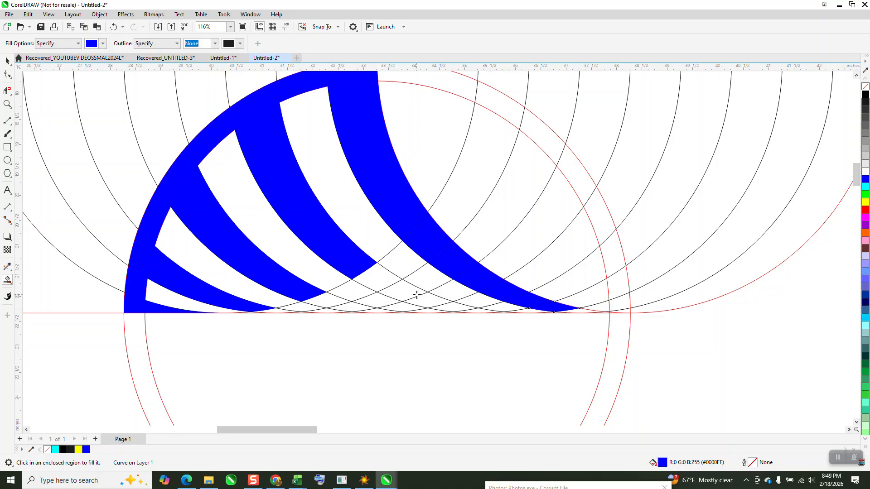
# Fill the remaining larger cells of the lower curved stripes with blue down to the horizontal line.
pyautogui.click(416, 294)
pyautogui.click(378, 282)
pyautogui.click(431, 302)
pyautogui.click(451, 306)
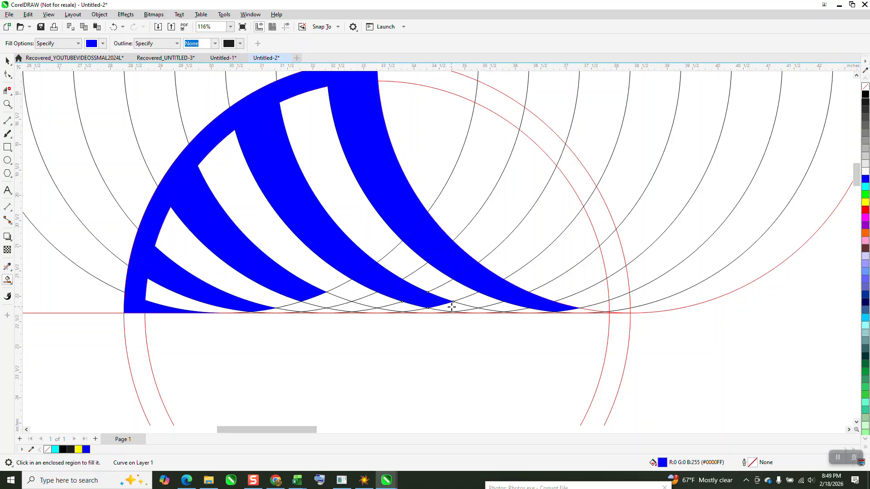
pyautogui.click(466, 308)
pyautogui.click(359, 309)
pyautogui.click(335, 302)
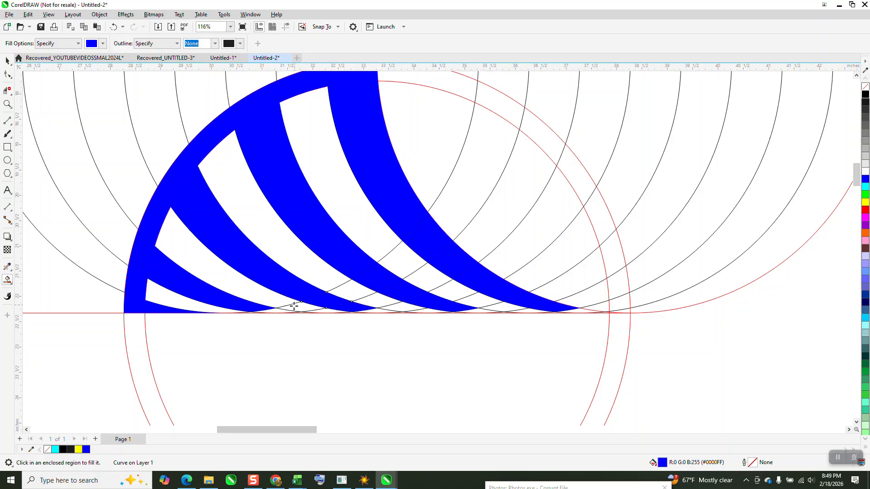
pyautogui.click(280, 311)
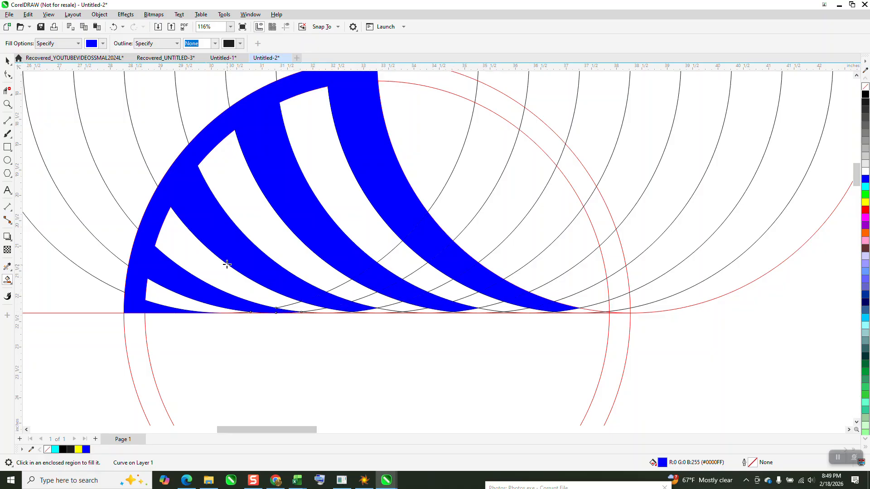
# Fill the thin slivers at the tips of the lower stripes along the horizontal line with blue.
pyautogui.click(8, 104)
pyautogui.moveTo(266, 281); pyautogui.dragTo(554, 382)
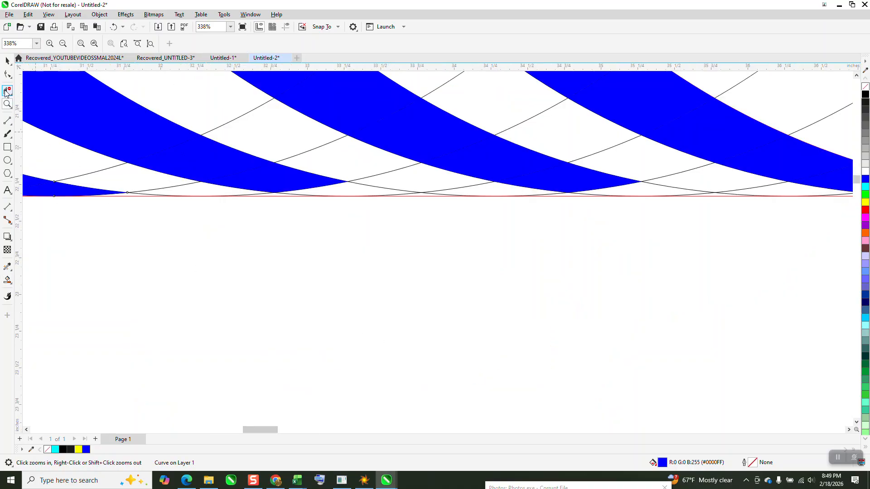
pyautogui.click(8, 280)
pyautogui.click(335, 194)
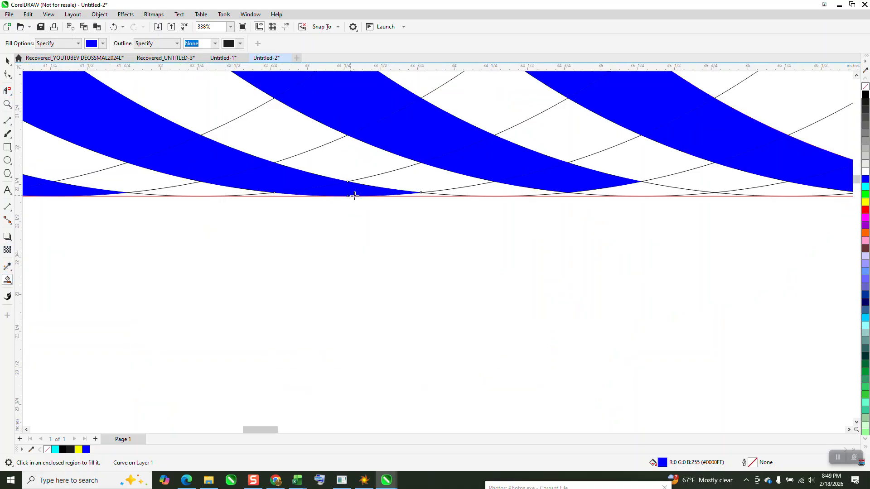
pyautogui.click(422, 194)
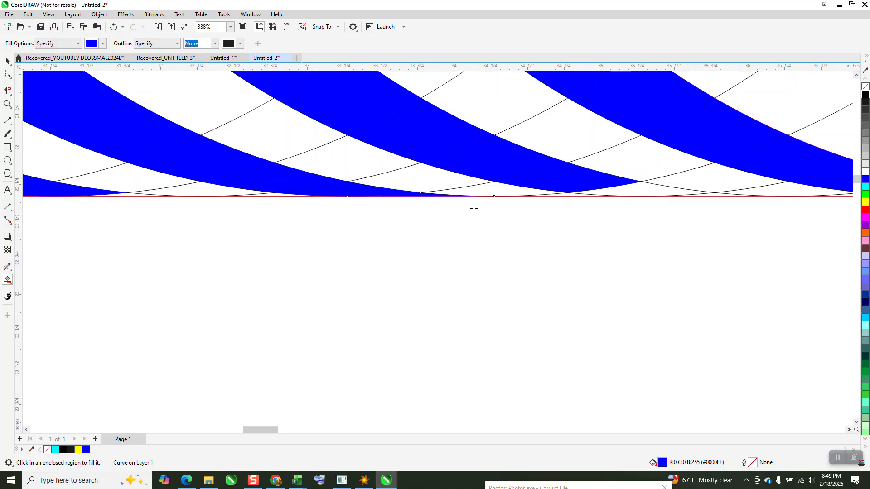
pyautogui.click(601, 190)
pyautogui.scroll(-2, 54, 241)
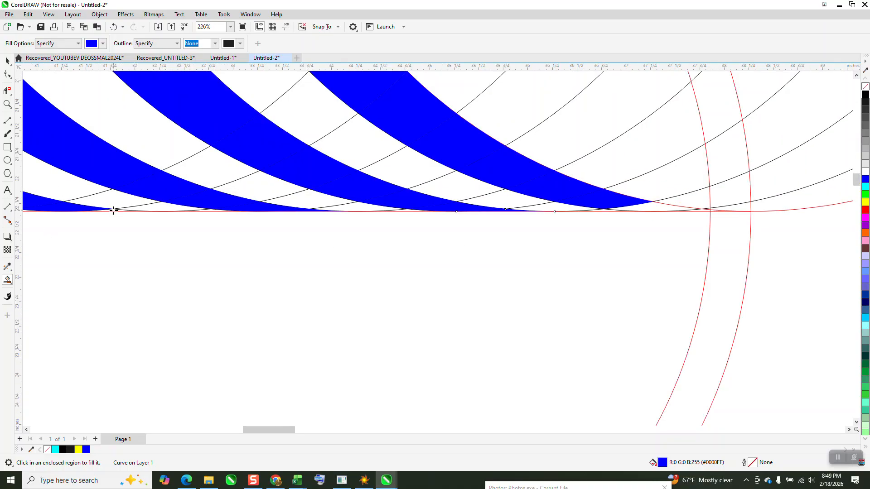
pyautogui.scroll(-1, 179, 243)
pyautogui.scroll(-1, 191, 243)
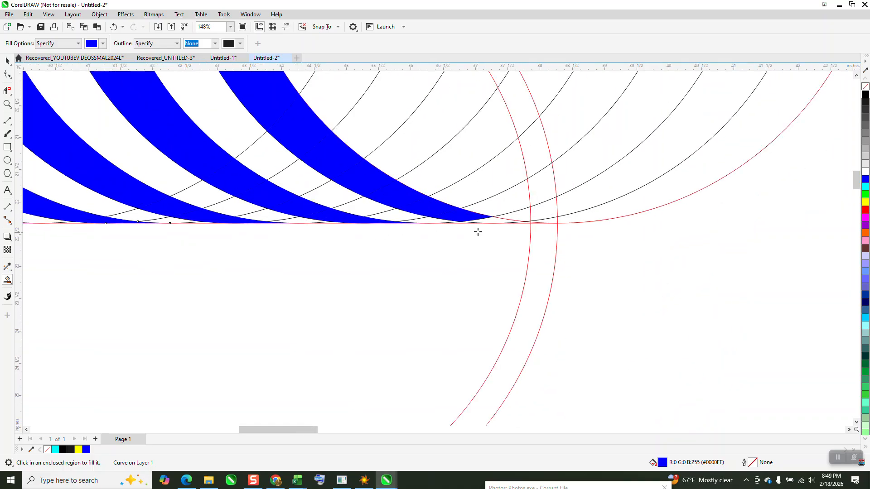
# Fill the next narrow cell at the tip of the uppermost stripe with blue, undoing the stray fill above it.
pyautogui.click(508, 221)
pyautogui.click(443, 189)
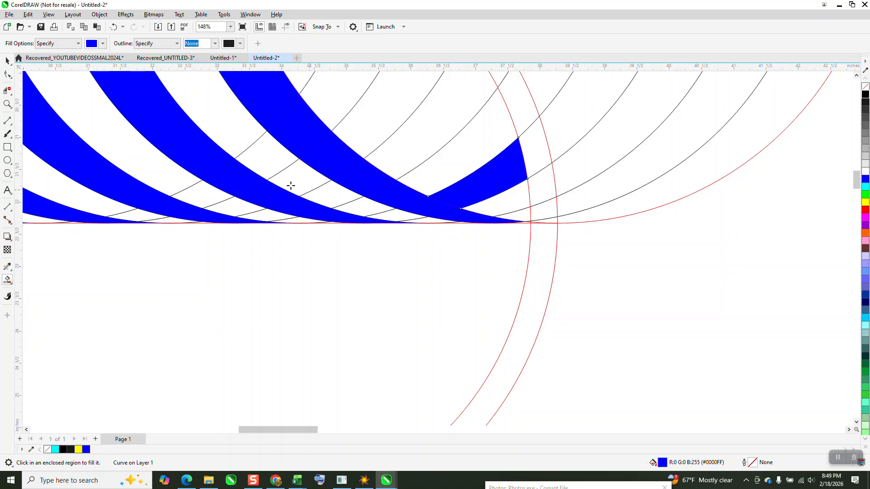
pyautogui.click(114, 27)
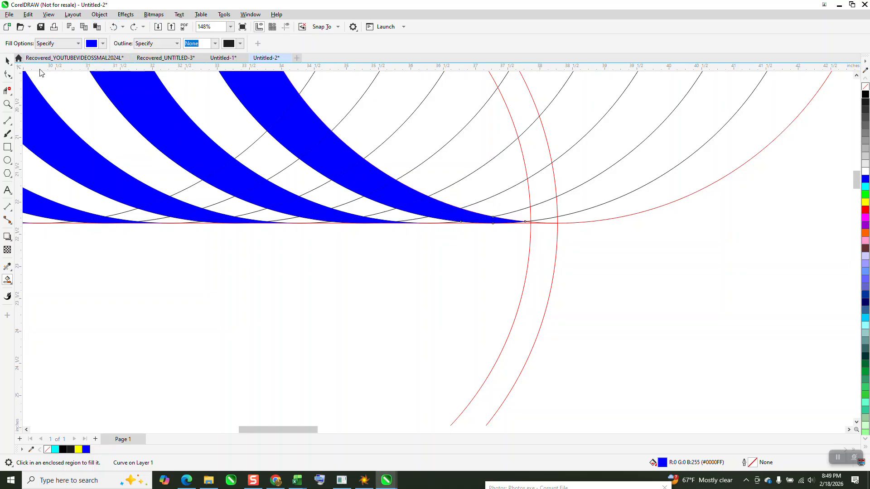
# Try to fill the small sliver between the uppermost stripe's tip and the inner ring circle with blue.
pyautogui.click(7, 104)
pyautogui.moveTo(478, 189); pyautogui.dragTo(568, 257)
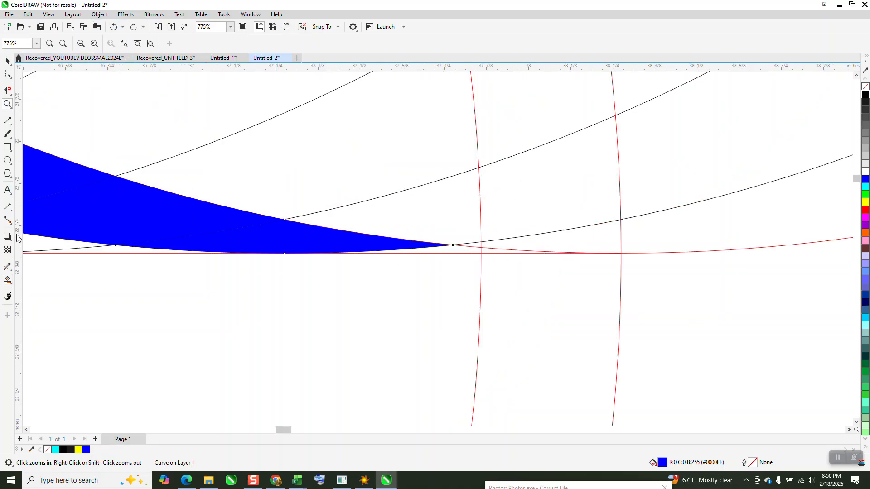
pyautogui.click(7, 280)
pyautogui.click(457, 252)
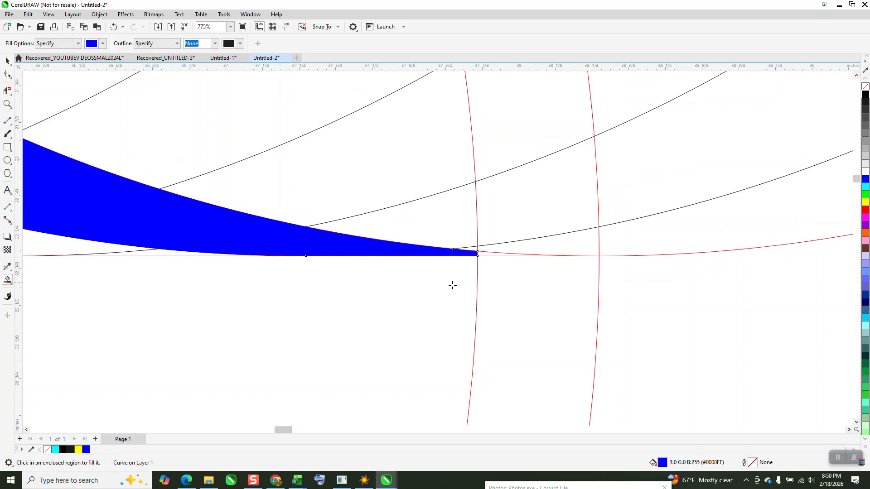
pyautogui.scroll(-8, 457, 252)
pyautogui.scroll(-2, 452, 266)
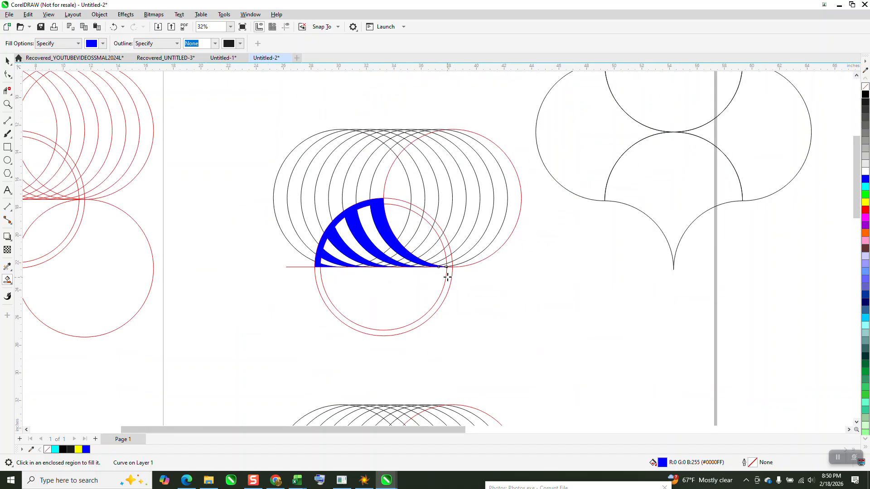
pyautogui.click(113, 26)
pyautogui.hotkey('ctrl', 'shift', 'z')
pyautogui.click(114, 26)
# Try to delete the inner ring circle from the grouped circle construction, and undo the deletion.
pyautogui.click(8, 104)
pyautogui.moveTo(447, 250); pyautogui.dragTo(470, 289)
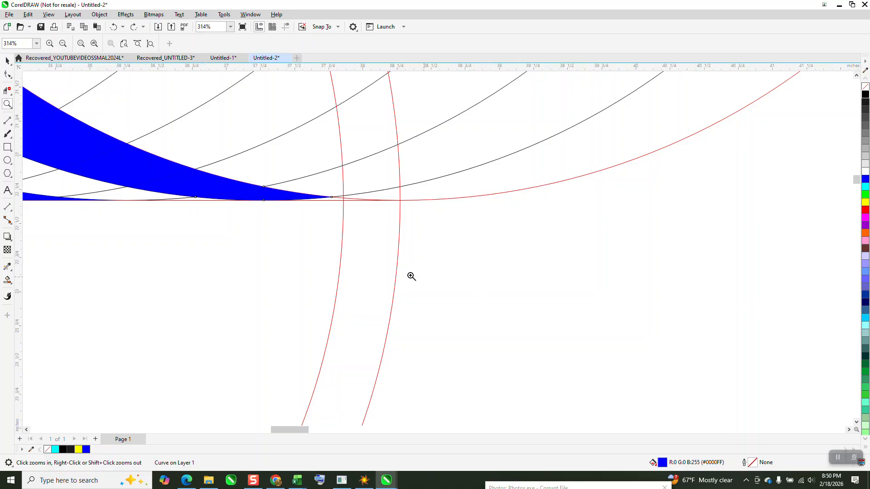
pyautogui.click(6, 61)
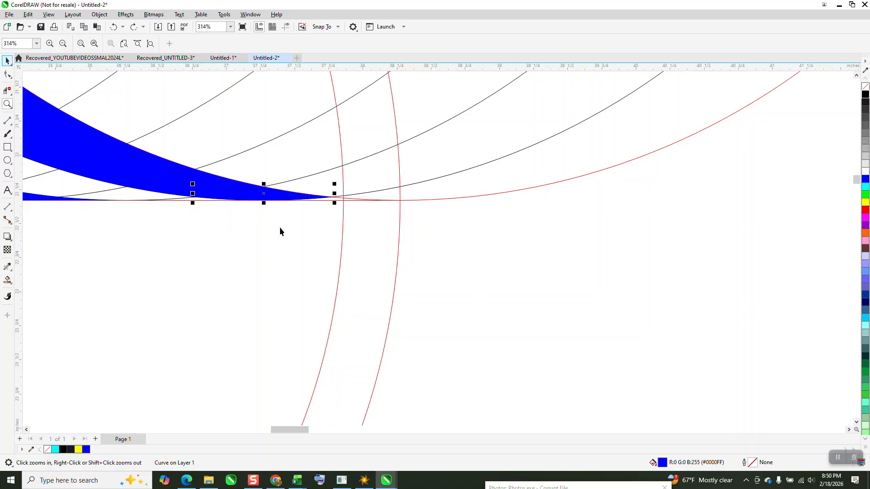
pyautogui.click(342, 238)
pyautogui.press('Delete')
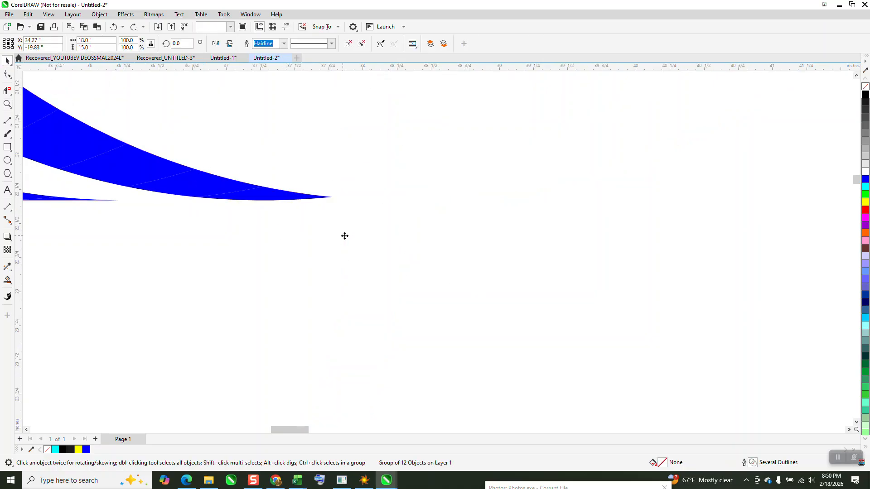
pyautogui.click(116, 26)
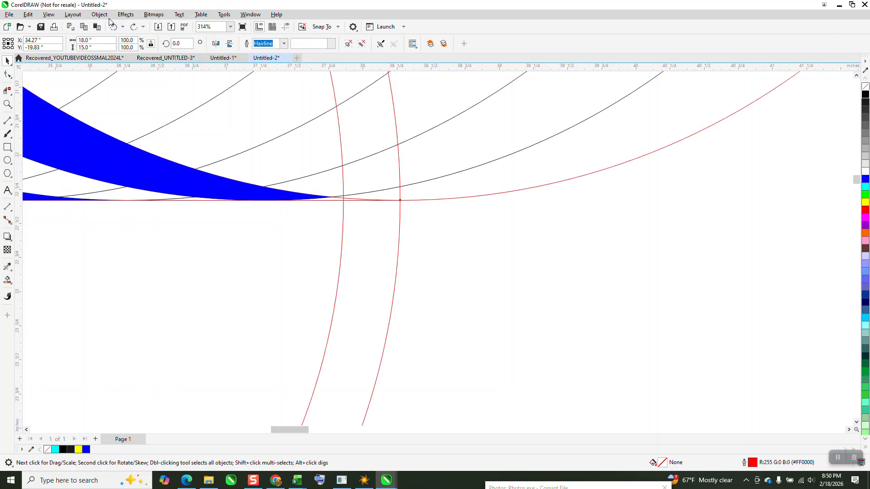
# Ungroup the circle construction and delete only the inner ring circle.
pyautogui.click(99, 14)
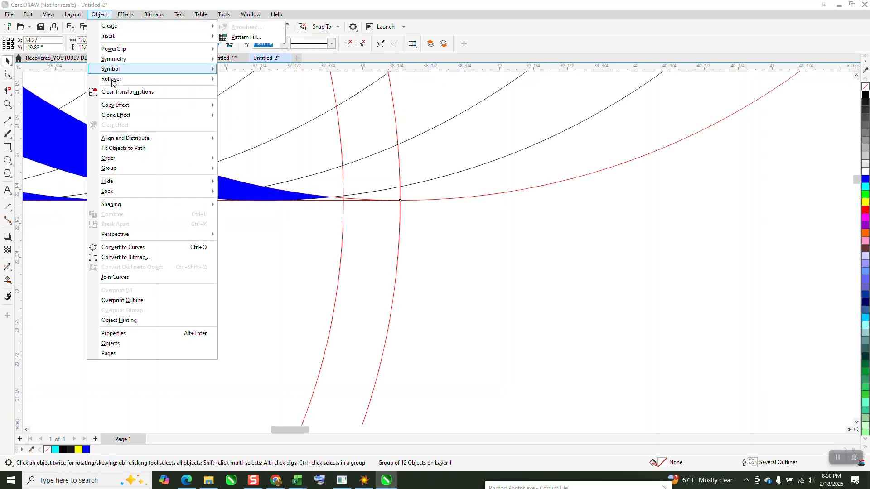
pyautogui.moveTo(194, 170)
pyautogui.click(239, 182)
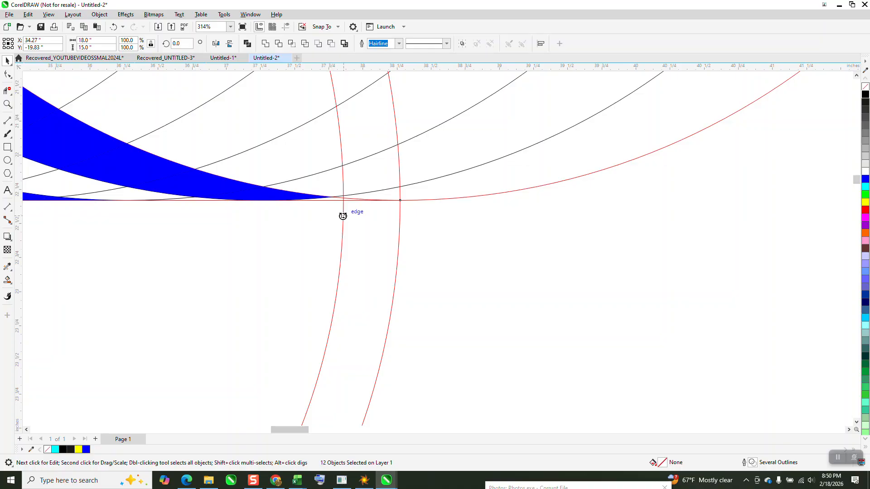
pyautogui.click(388, 243)
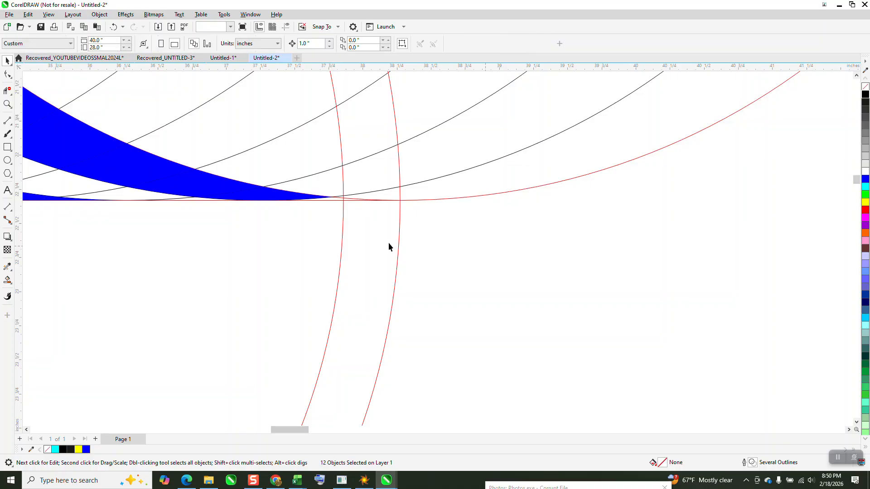
pyautogui.click(343, 225)
pyautogui.press('Delete')
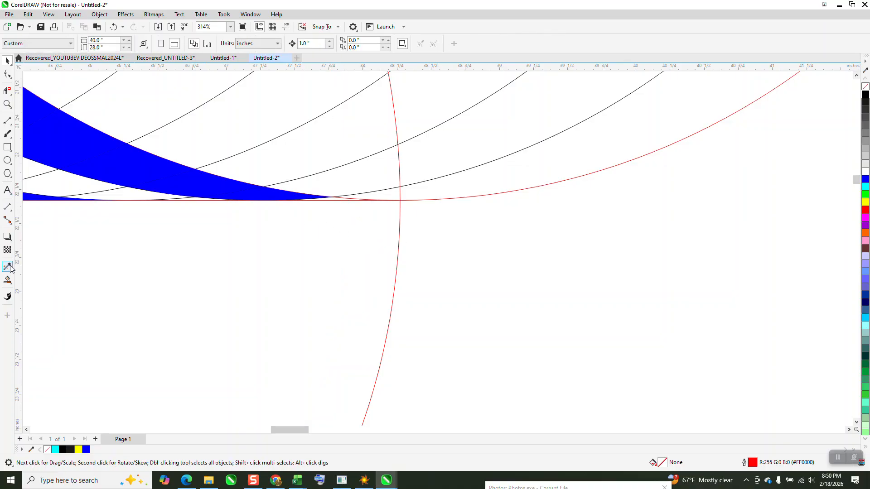
# Fill the remaining sliver at the uppermost stripe's tip with blue out to the outer ring circle.
pyautogui.click(7, 280)
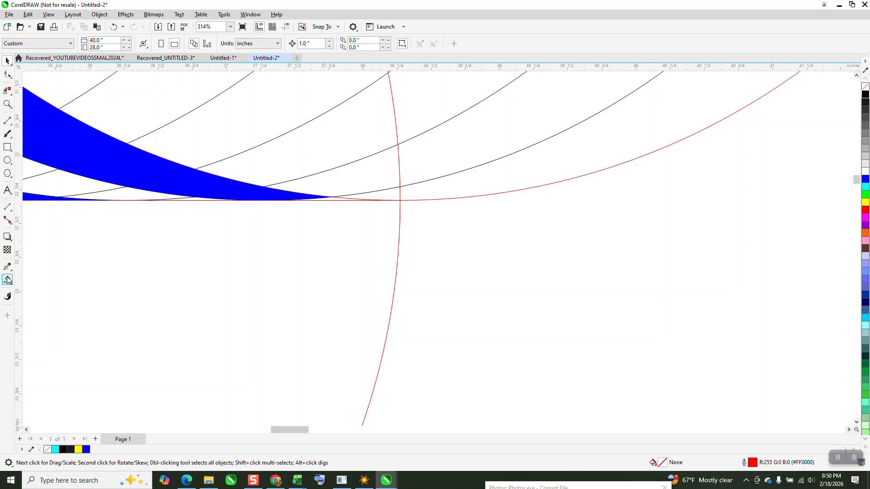
pyautogui.click(334, 200)
pyautogui.scroll(-5, 416, 247)
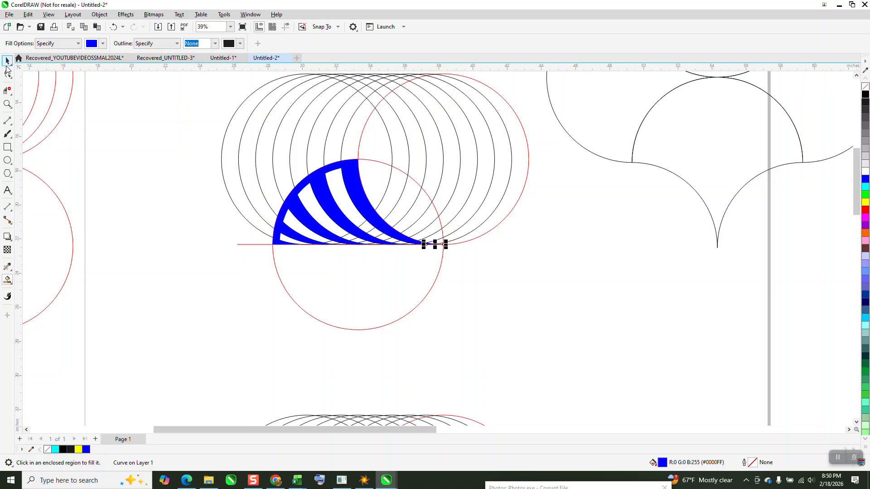
# Move the blue half fan with its red baseline off the circles, about 16 inches right and 2 inches down.
pyautogui.click(7, 62)
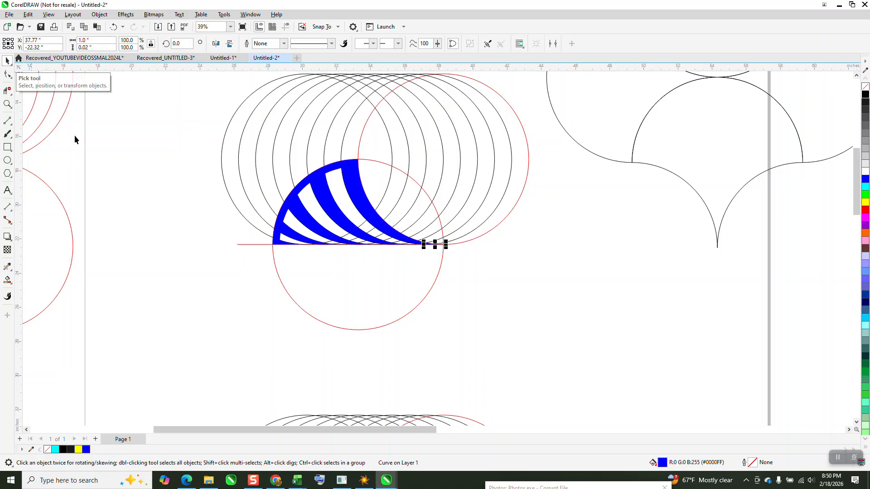
pyautogui.moveTo(190, 137); pyautogui.dragTo(463, 267)
pyautogui.press('Right')
pyautogui.press('Right')
pyautogui.press('Right')
pyautogui.press('Right')
pyautogui.press('Right')
pyautogui.press('Right')
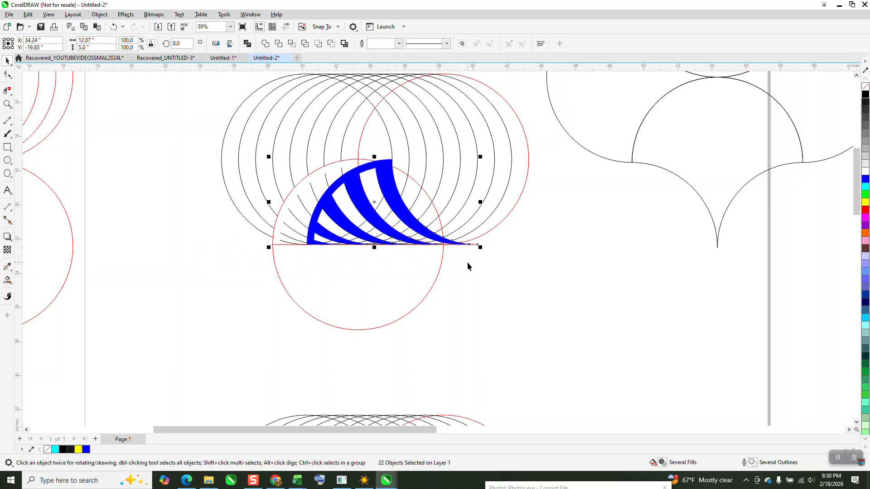
pyautogui.press('Right')
pyautogui.press('Right')
pyautogui.press('Right')
pyautogui.press('Right')
pyautogui.press('Right')
pyautogui.press('Right')
pyautogui.press('Right')
pyautogui.press('Right')
pyautogui.press('Right')
pyautogui.press('Right')
pyautogui.press('Down')
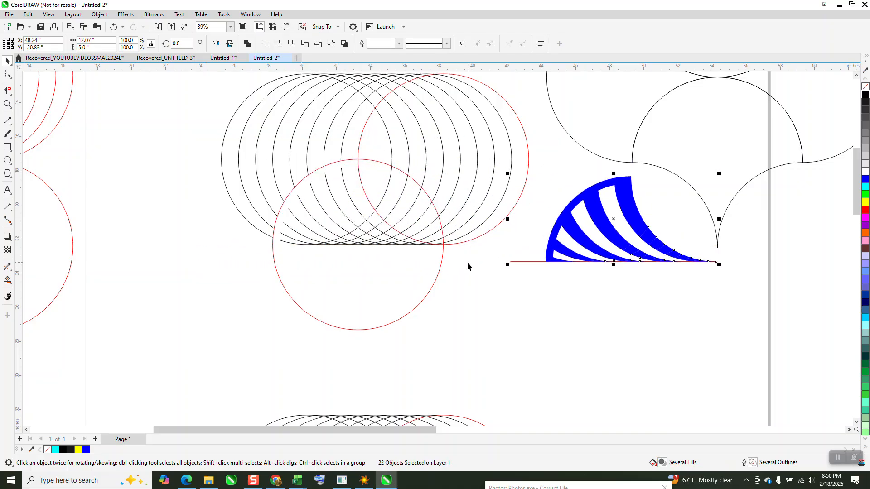
pyautogui.press('Down')
pyautogui.click(539, 289)
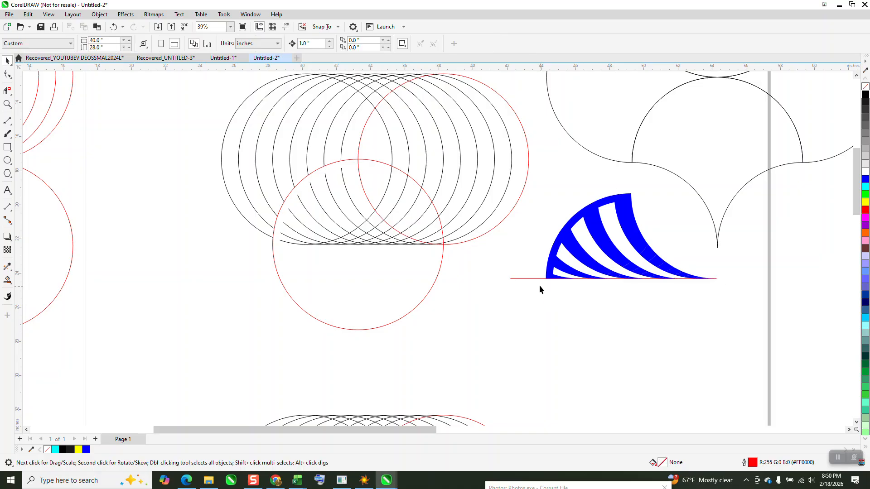
# Delete the red baseline under the blue half fan and weld the blue pieces into a single curve.
pyautogui.click(536, 278)
pyautogui.press('Delete')
pyautogui.moveTo(723, 342); pyautogui.dragTo(724, 341)
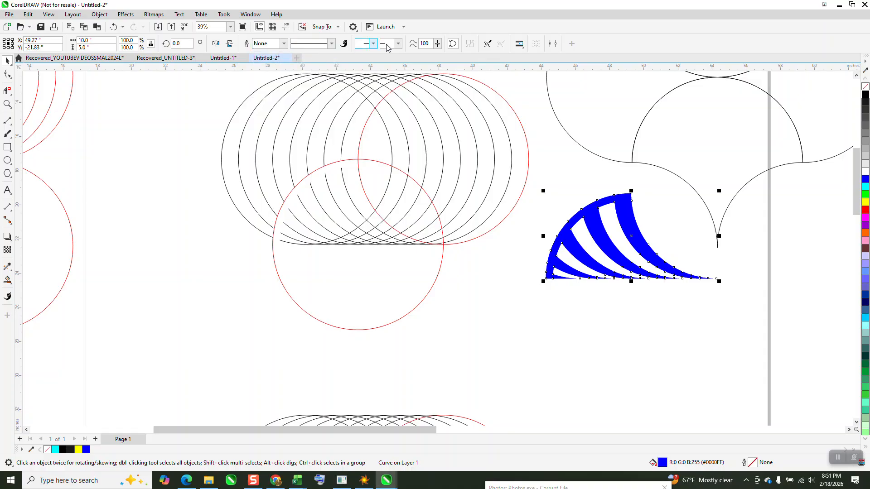
# Mirror a copy of the blue half fan downward across its flat edge to form a full fan.
pyautogui.moveTo(632, 190); pyautogui.dragTo(637, 312)
pyautogui.scroll(-1, 446, 365)
pyautogui.click(442, 362)
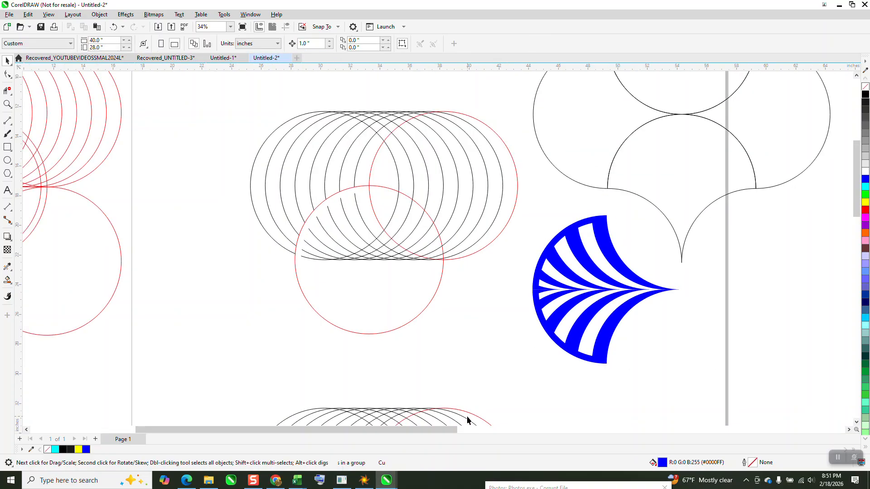
# Delete the leftover circle construction from the middle of the page.
pyautogui.scroll(-1, 546, 311)
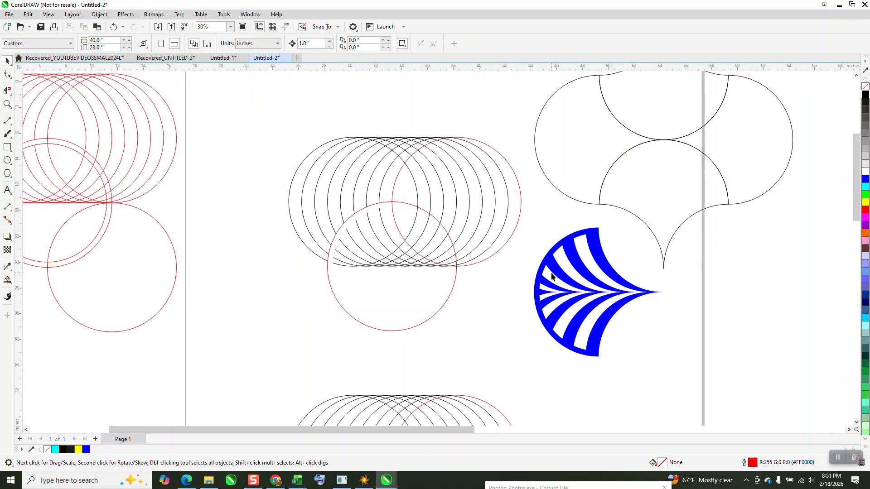
pyautogui.click(457, 202)
pyautogui.scroll(-1, 453, 207)
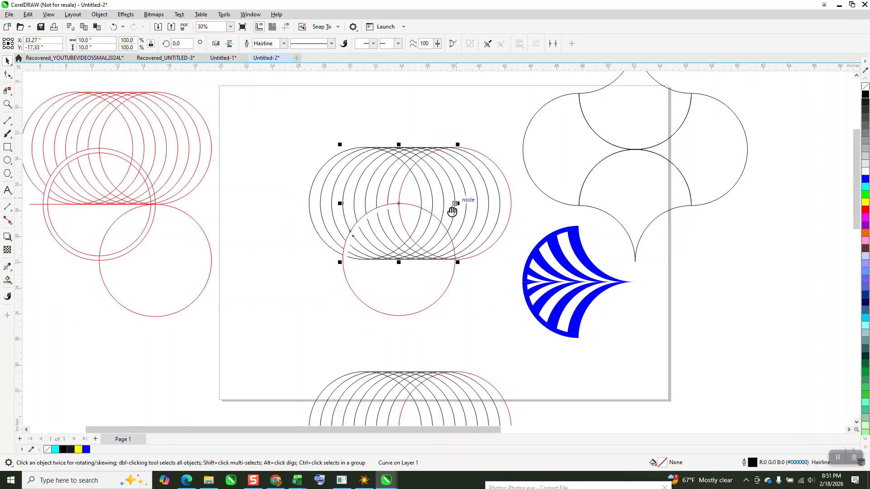
pyautogui.moveTo(295, 123); pyautogui.dragTo(319, 217)
pyautogui.moveTo(479, 301); pyautogui.dragTo(515, 328)
pyautogui.press('Delete')
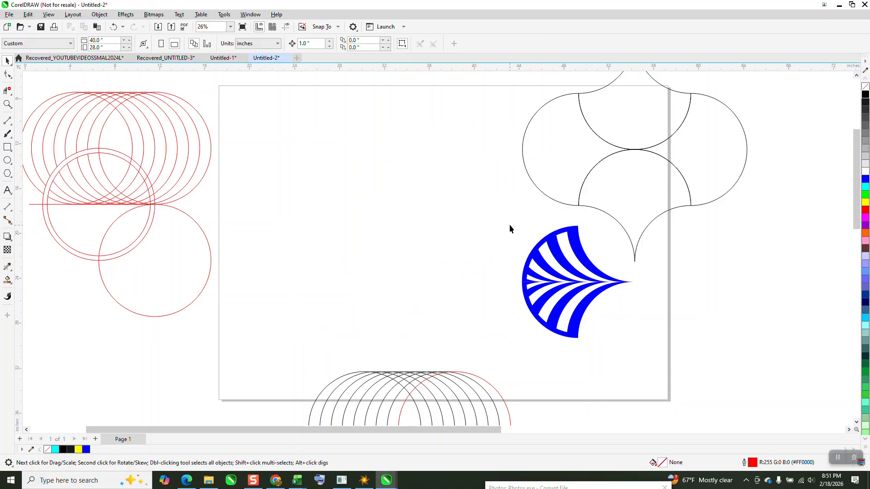
# Move the full blue fan to the middle of the page and mirror a copy horizontally so the points face each other.
pyautogui.moveTo(640, 358); pyautogui.dragTo(640, 358)
pyautogui.moveTo(582, 283); pyautogui.dragTo(336, 259)
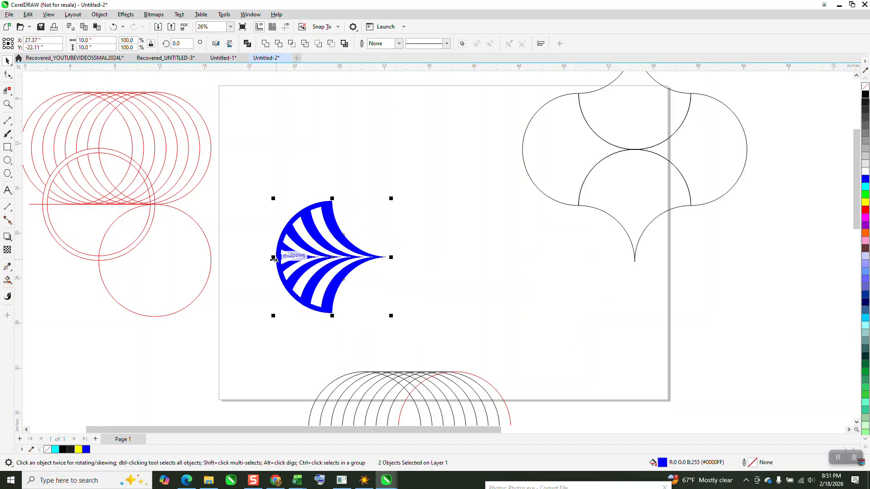
pyautogui.moveTo(274, 259); pyautogui.dragTo(406, 277)
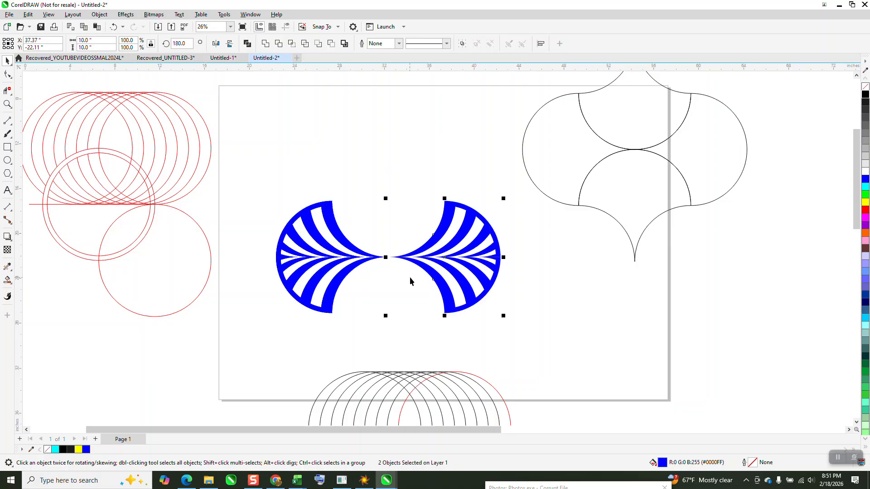
# Place a copy of the right-hand fan above the mirrored pair and group the pair of facing fans.
pyautogui.scroll(-1, 392, 245)
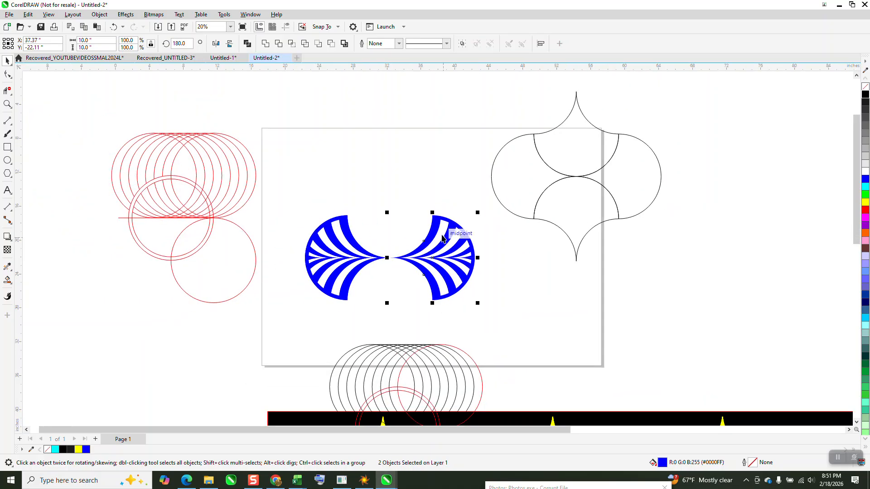
pyautogui.moveTo(440, 256); pyautogui.dragTo(415, 154)
pyautogui.moveTo(292, 209); pyautogui.dragTo(500, 311)
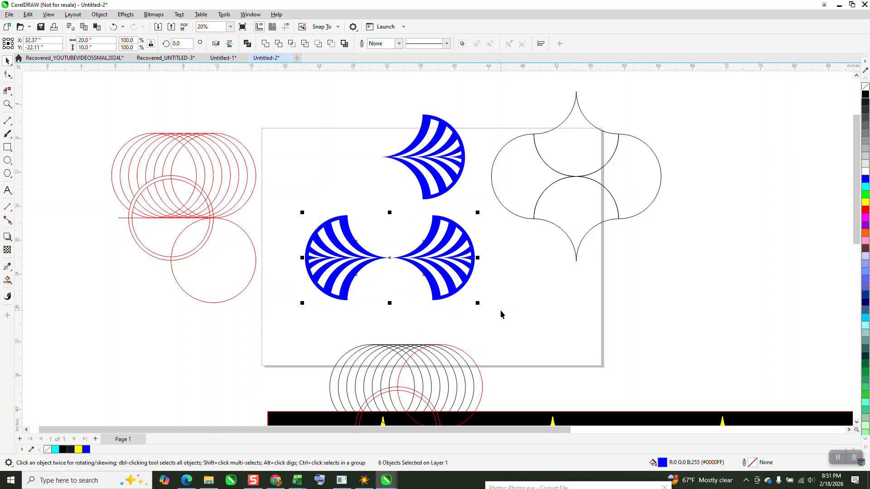
pyautogui.hotkey('ctrl', 'g')
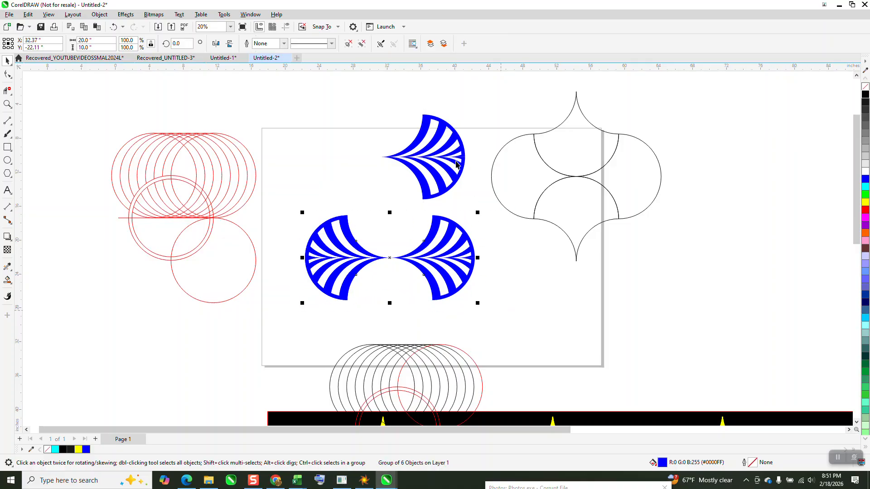
# Try to rotate the upper fan by setting the rotation angle of its lower half to 90 degrees, and undo it.
pyautogui.press('Escape')
pyautogui.click(439, 163)
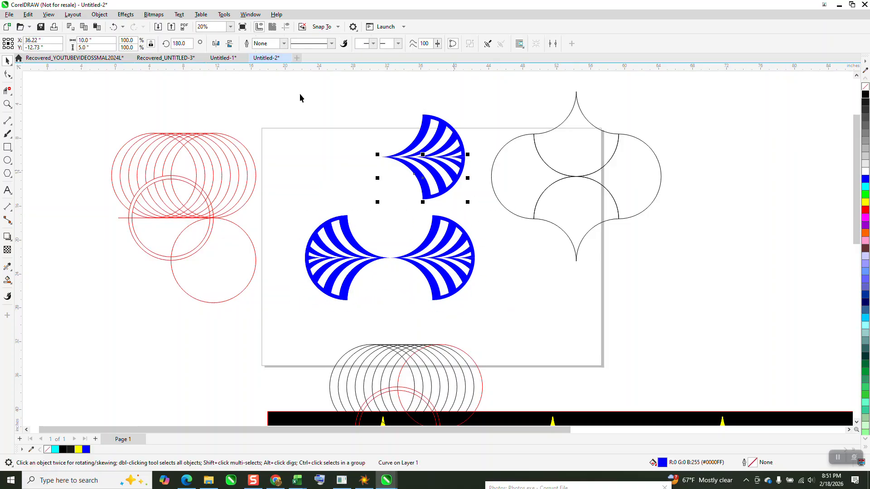
pyautogui.click(194, 45)
pyautogui.write('90')
pyautogui.press('Return')
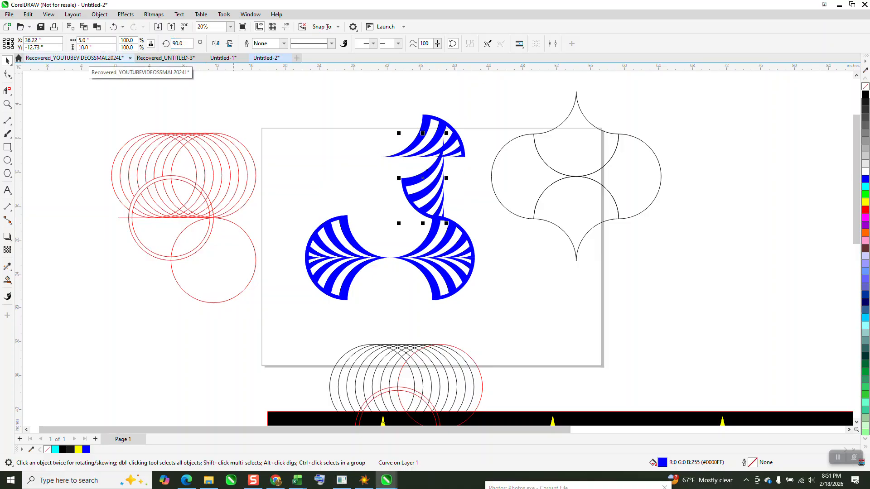
pyautogui.click(114, 26)
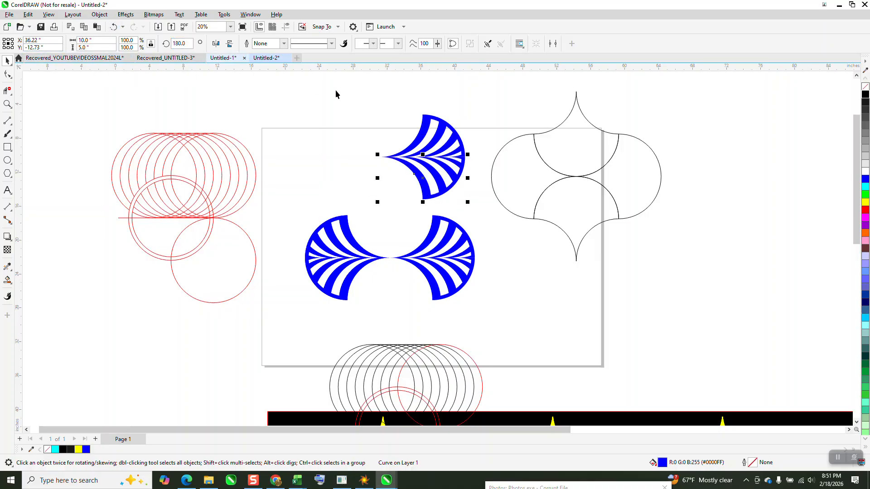
# Group the two halves of the upper fan.
pyautogui.moveTo(338, 97); pyautogui.dragTo(494, 213)
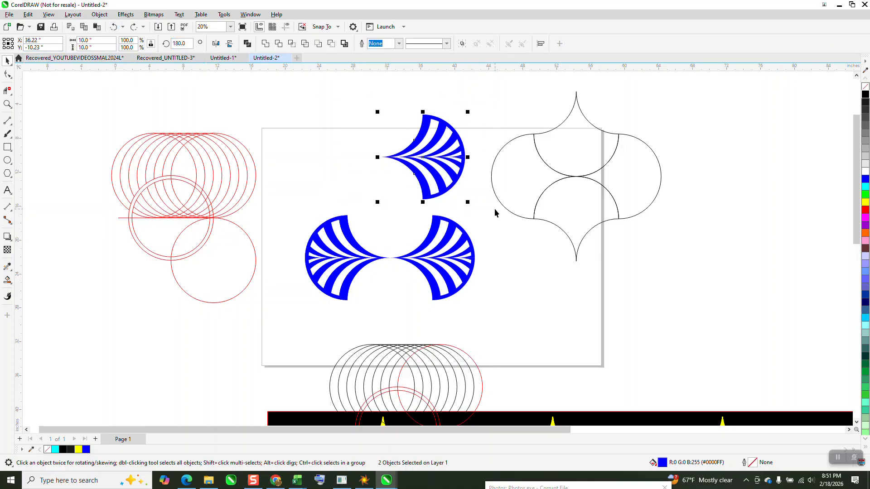
pyautogui.hotkey('ctrl', 'g')
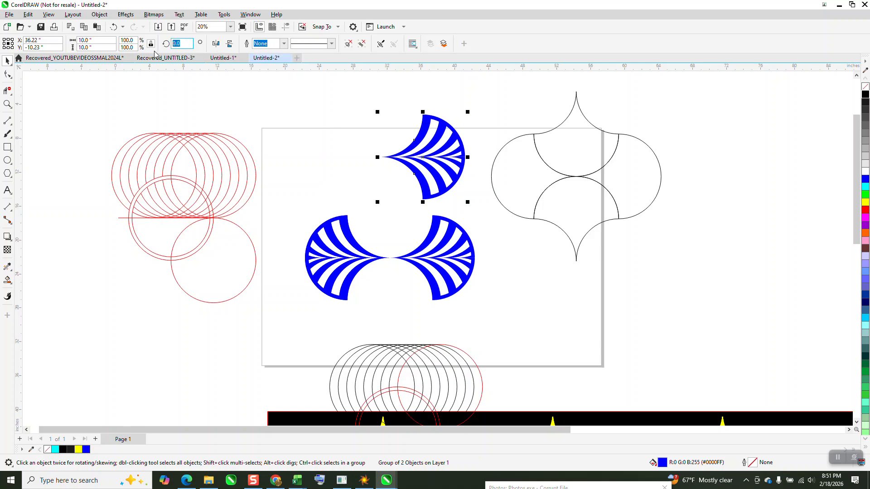
# Rotate the upper fan 90 degrees and nest it beneath the facing pair, snapping its outer corner to the right fan's lower end.
pyautogui.press('Return')
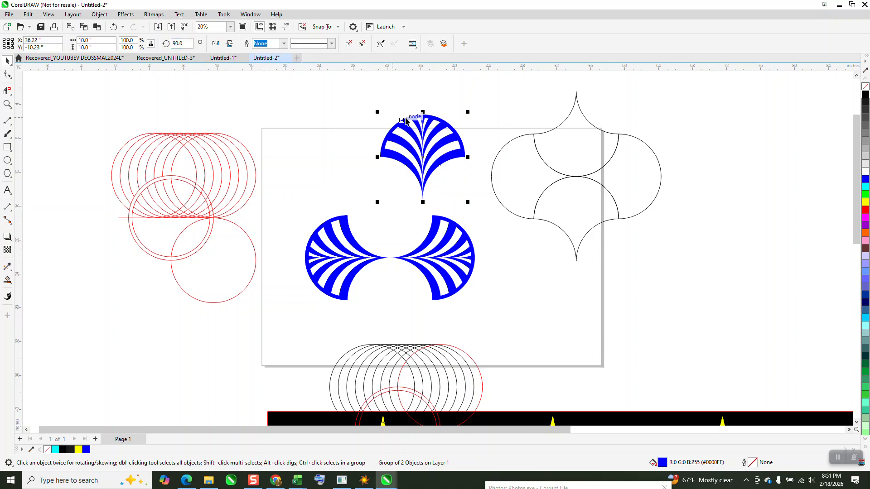
pyautogui.moveTo(427, 127); pyautogui.dragTo(394, 265)
pyautogui.click(7, 104)
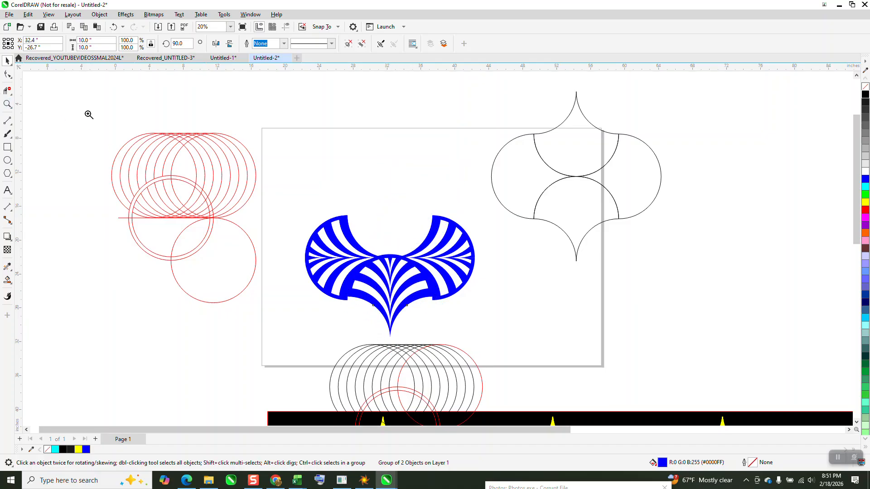
pyautogui.click(7, 61)
pyautogui.moveTo(303, 207); pyautogui.dragTo(487, 332)
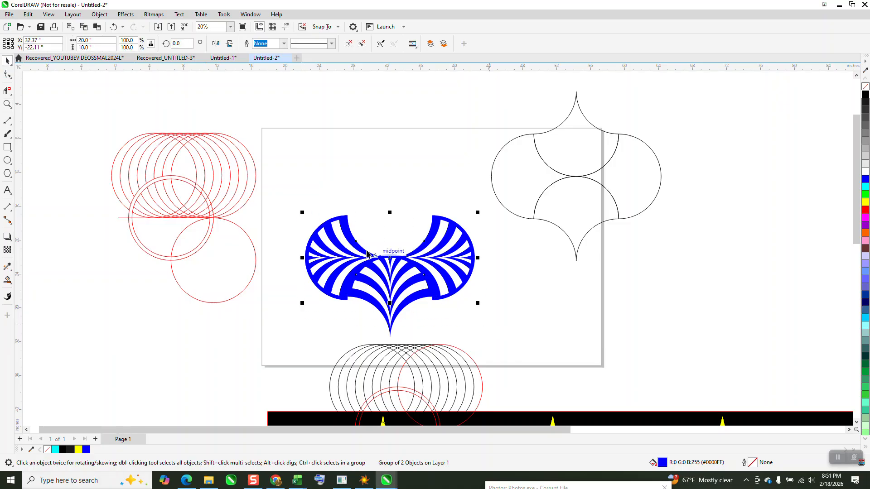
pyautogui.click(7, 103)
pyautogui.moveTo(304, 203); pyautogui.dragTo(521, 322)
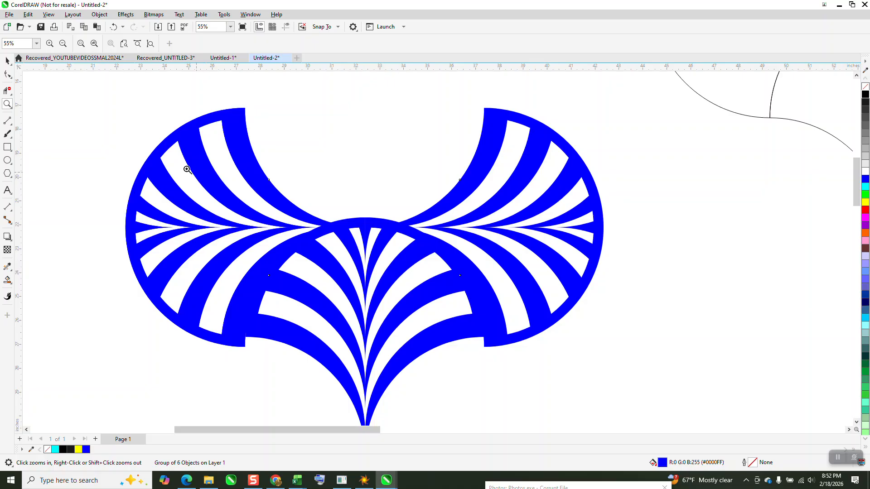
pyautogui.click(7, 60)
pyautogui.moveTo(430, 338); pyautogui.dragTo(434, 362)
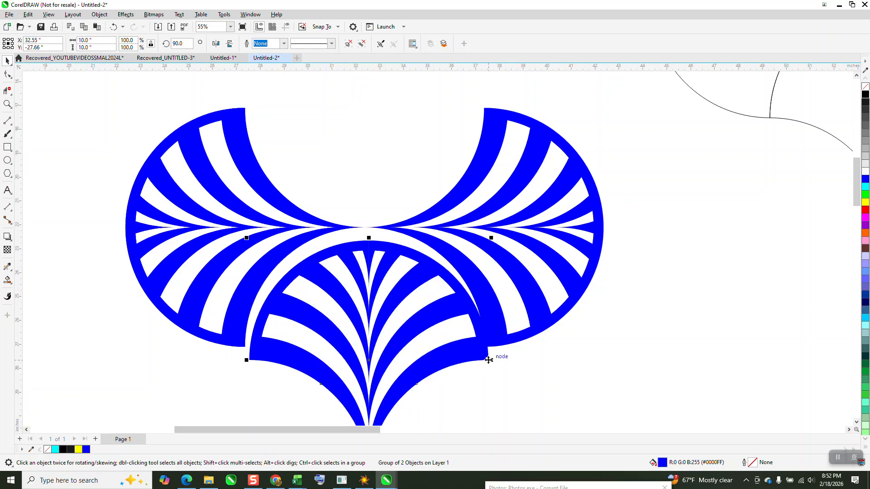
pyautogui.moveTo(489, 360); pyautogui.dragTo(484, 347)
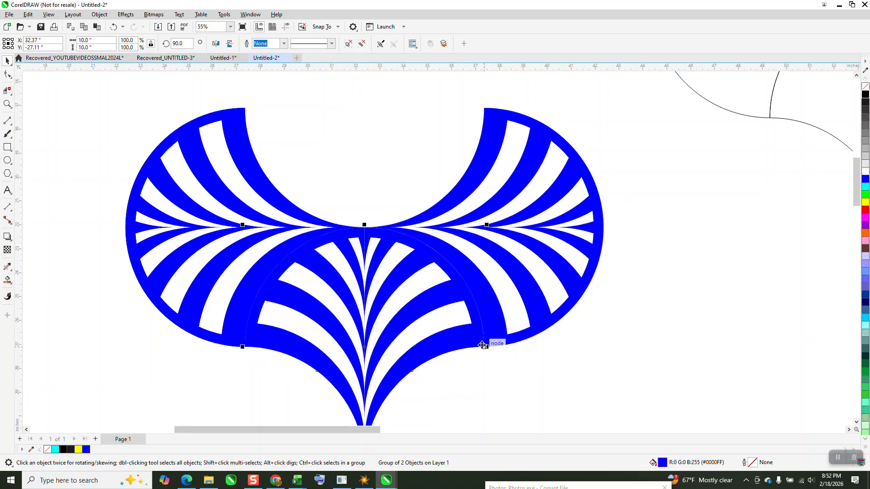
# Mirror a copy of the lower fan vertically into the upper gap between the facing fans to complete the ogee motif.
pyautogui.scroll(-2, 495, 376)
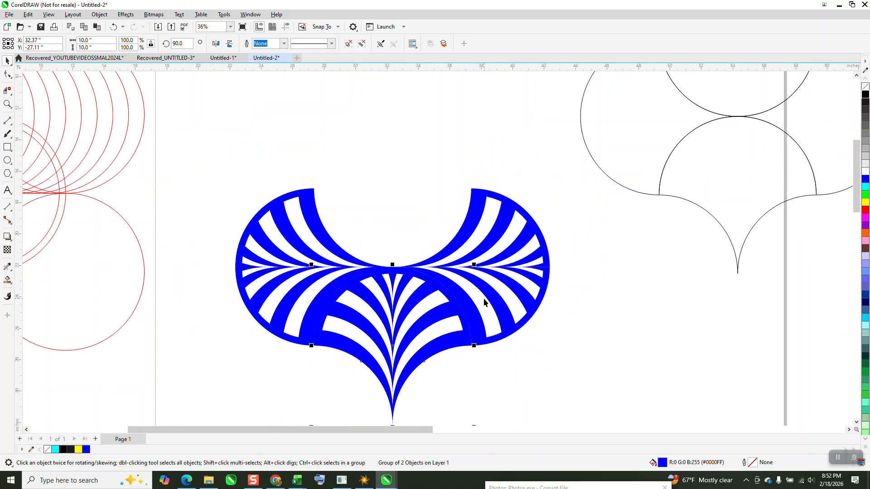
pyautogui.scroll(-1, 475, 402)
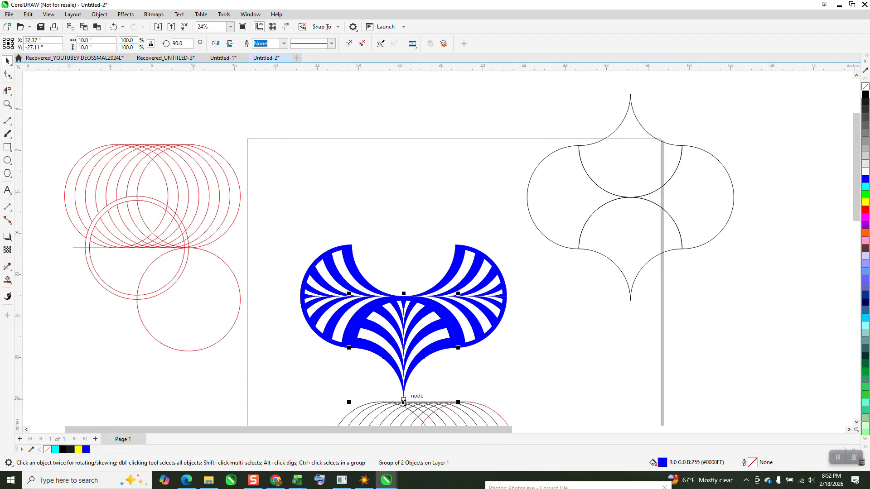
pyautogui.moveTo(393, 313); pyautogui.dragTo(391, 274)
pyautogui.rightClick(390, 275)
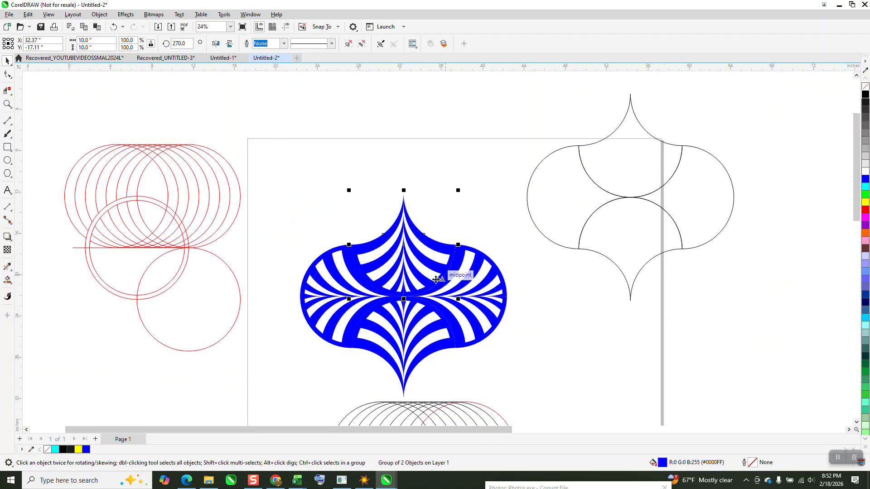
# Group all parts of the blue ogee motif and move the group up over the page's upper edge.
pyautogui.scroll(-1, 419, 280)
pyautogui.scroll(-1, 335, 216)
pyautogui.moveTo(303, 198); pyautogui.dragTo(526, 388)
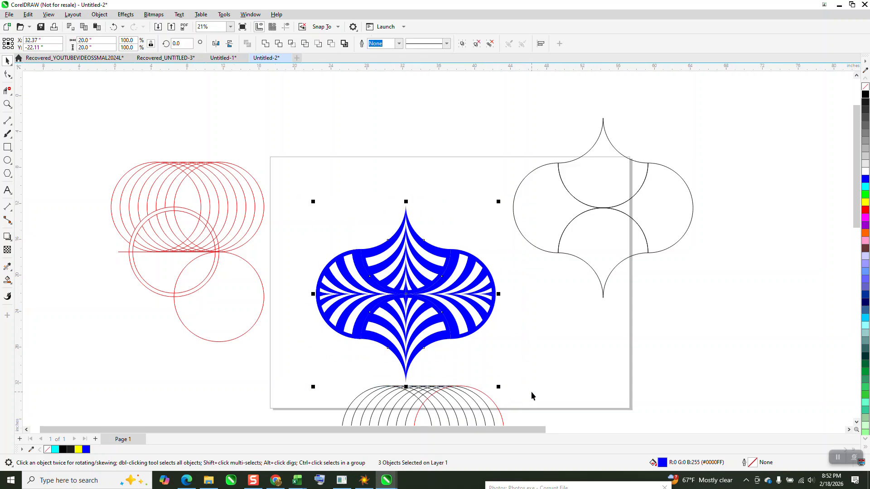
pyautogui.hotkey('ctrl', 'g')
pyautogui.moveTo(417, 288); pyautogui.dragTo(403, 167)
# Group the four black outline shapes and place a copy diagonally below right so the two outlines interlock.
pyautogui.moveTo(501, 99); pyautogui.dragTo(802, 320)
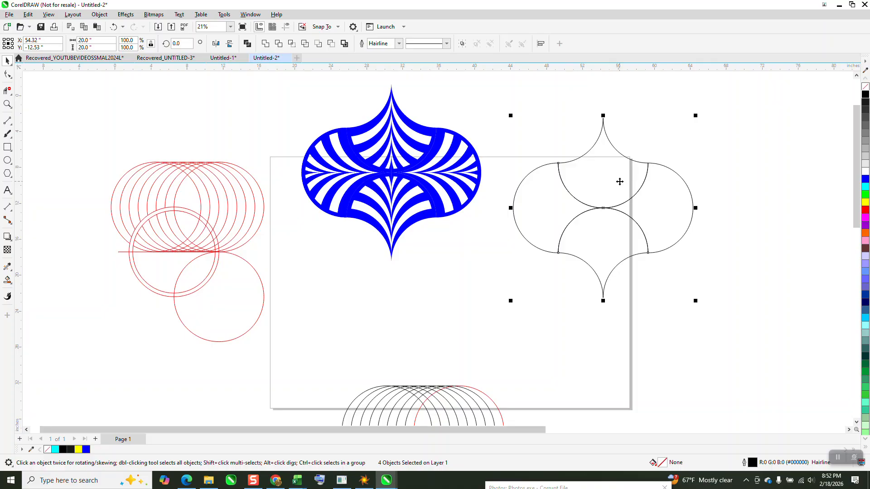
pyautogui.hotkey('ctrl', 'g')
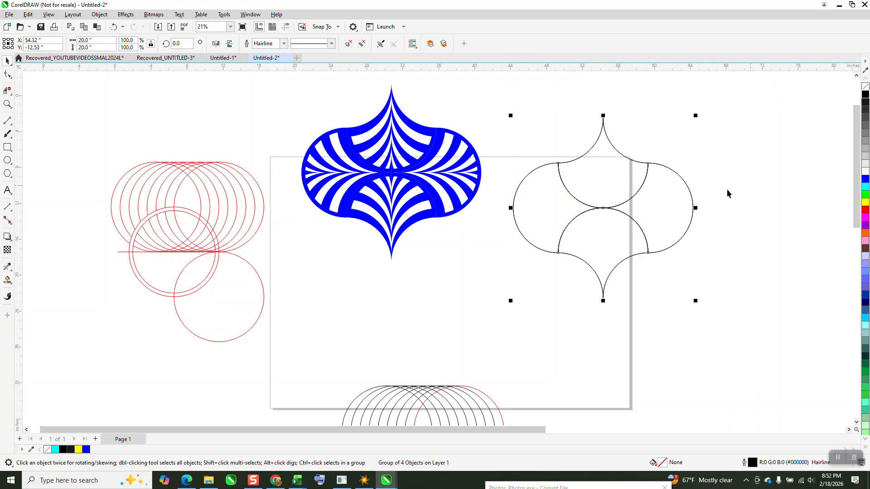
pyautogui.click(529, 174)
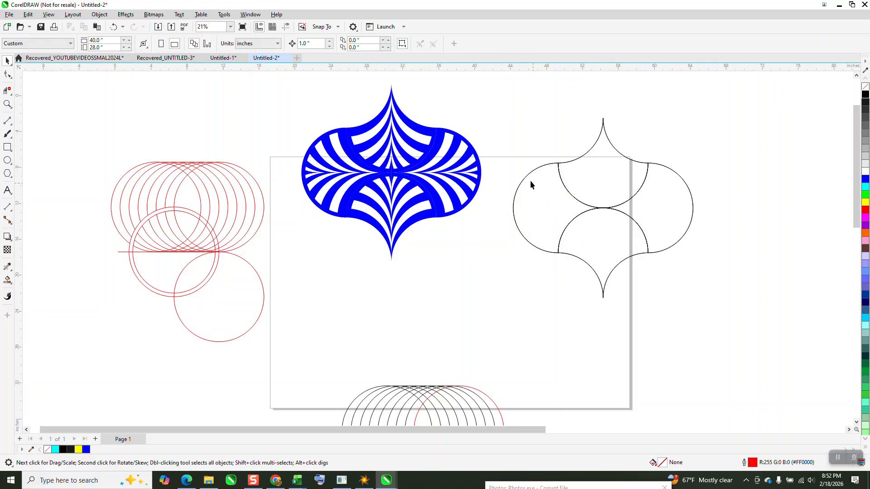
pyautogui.moveTo(527, 174); pyautogui.dragTo(659, 287)
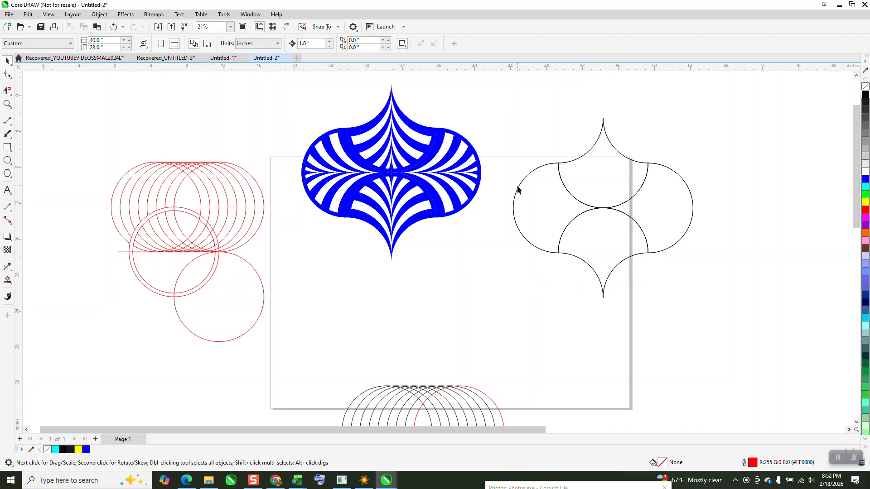
pyautogui.moveTo(517, 188); pyautogui.dragTo(640, 288)
pyautogui.moveTo(681, 267); pyautogui.dragTo(650, 257)
# Move the blue motif farther up and left, and place a copy diagonally below right so the two interlock.
pyautogui.scroll(-2, 578, 272)
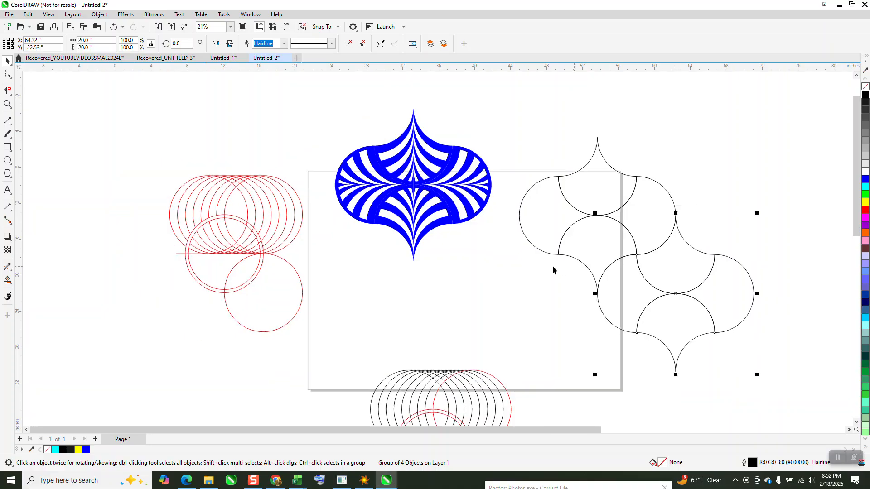
pyautogui.click(431, 198)
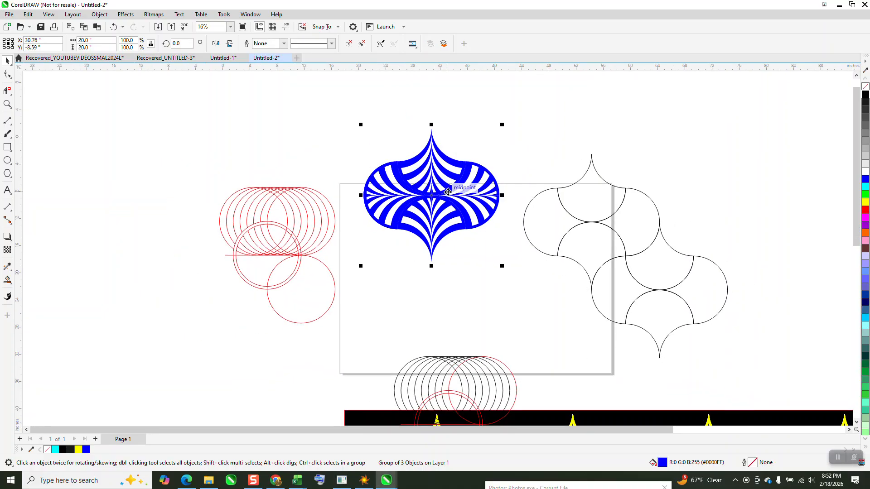
pyautogui.moveTo(441, 195); pyautogui.dragTo(413, 151)
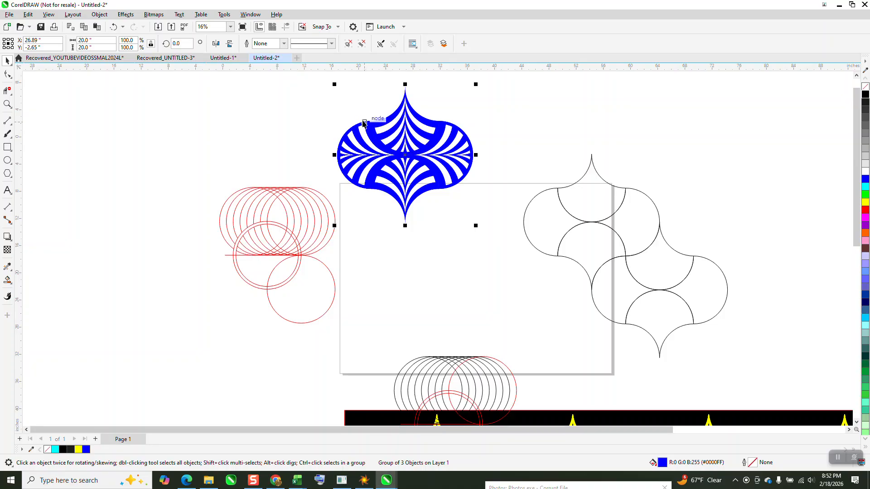
pyautogui.moveTo(365, 122); pyautogui.dragTo(436, 193)
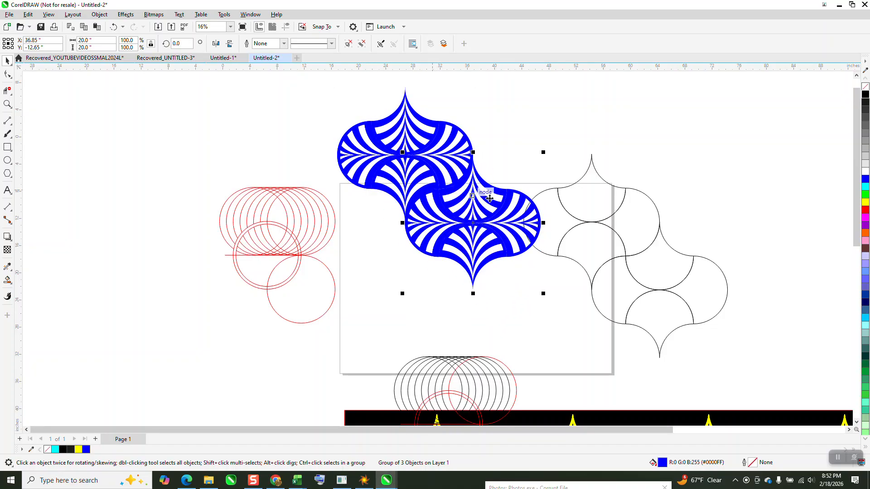
# Refine the blue copy's fit by snapping its upper tip to the right end of the first motif.
pyautogui.scroll(-1, 536, 204)
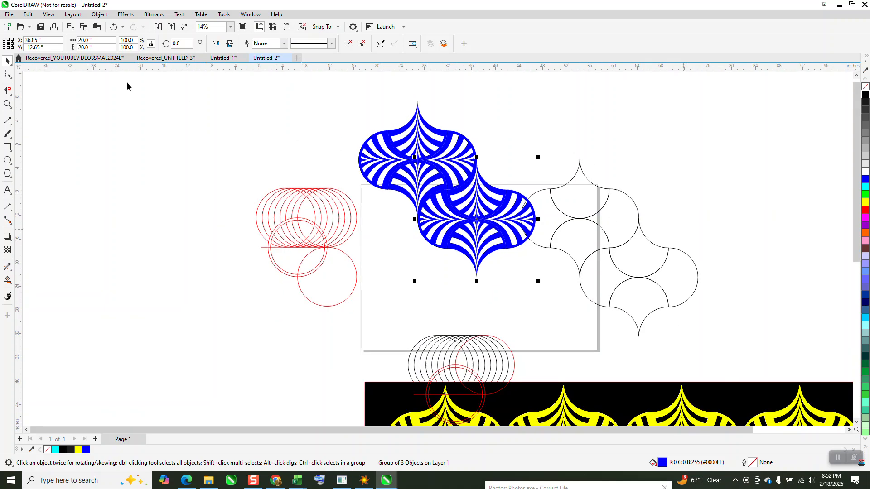
pyautogui.click(8, 104)
pyautogui.moveTo(443, 178); pyautogui.dragTo(498, 217)
pyautogui.rightClick(356, 216)
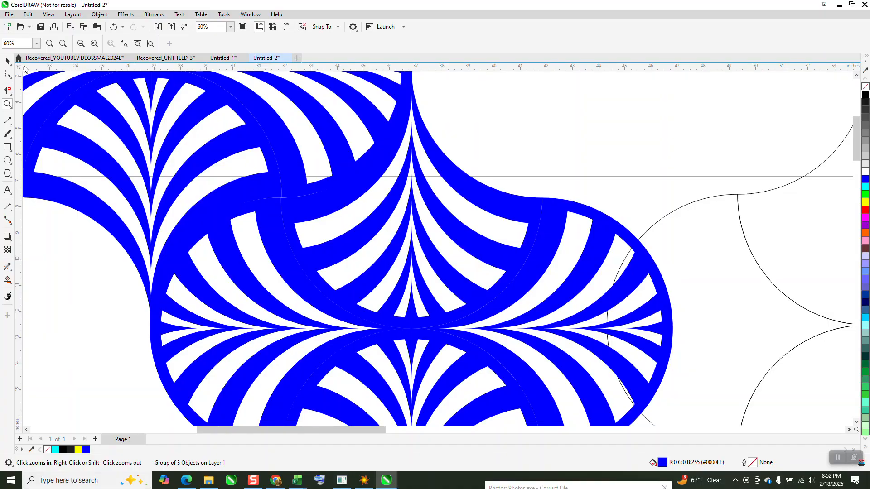
pyautogui.click(8, 60)
pyautogui.scroll(-1, 356, 217)
pyautogui.moveTo(383, 219); pyautogui.dragTo(395, 228)
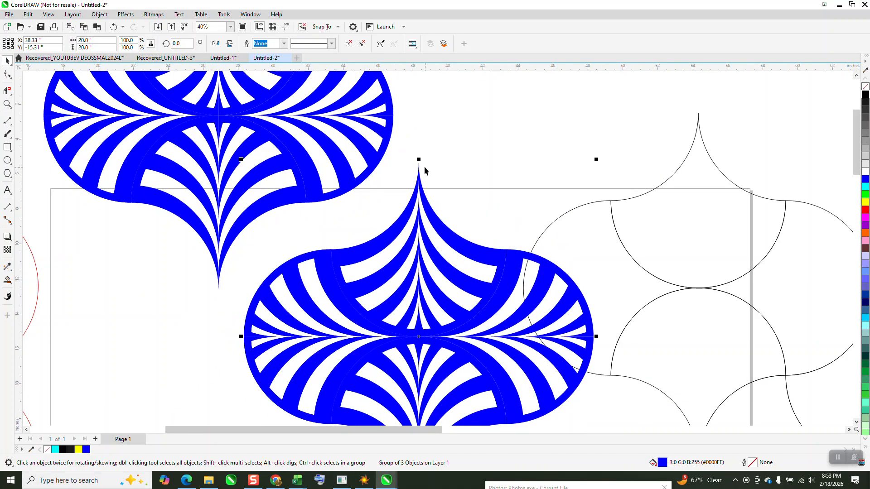
pyautogui.moveTo(418, 166); pyautogui.dragTo(393, 116)
# Delete both black outline motifs beside the blue pair.
pyautogui.scroll(-1, 379, 137)
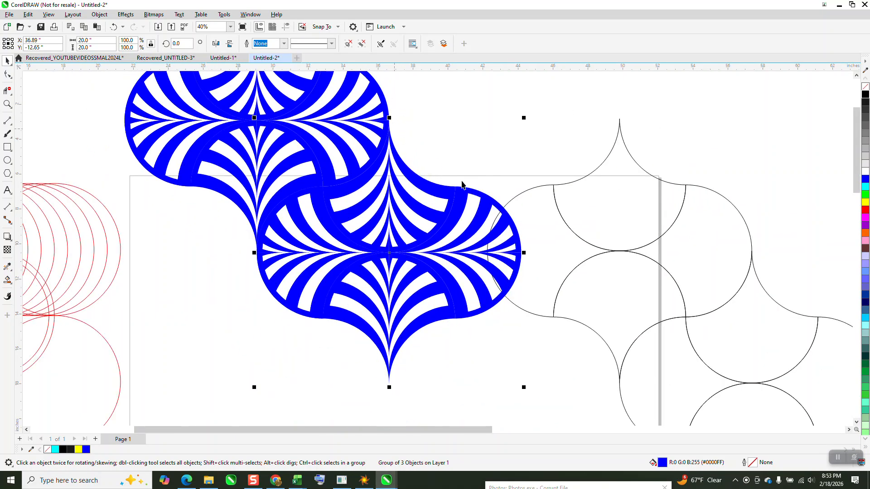
pyautogui.scroll(-2, 461, 185)
pyautogui.click(544, 202)
pyautogui.press('Delete')
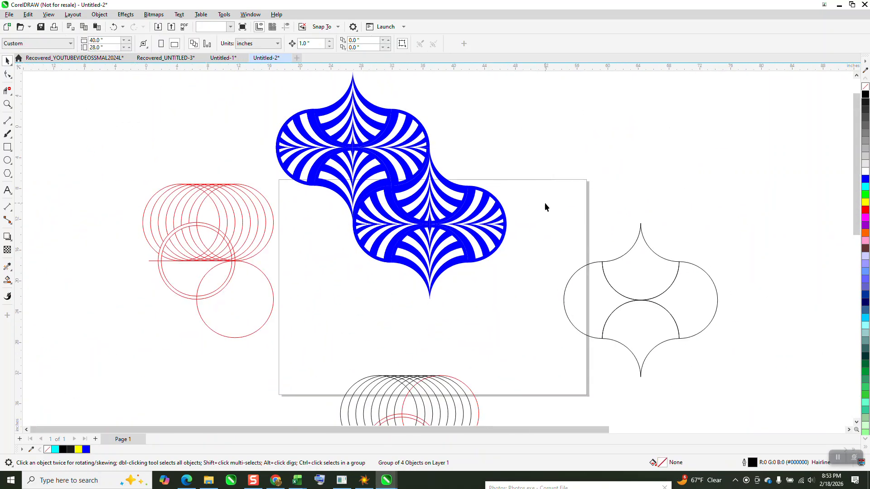
pyautogui.click(594, 266)
pyautogui.press('Delete')
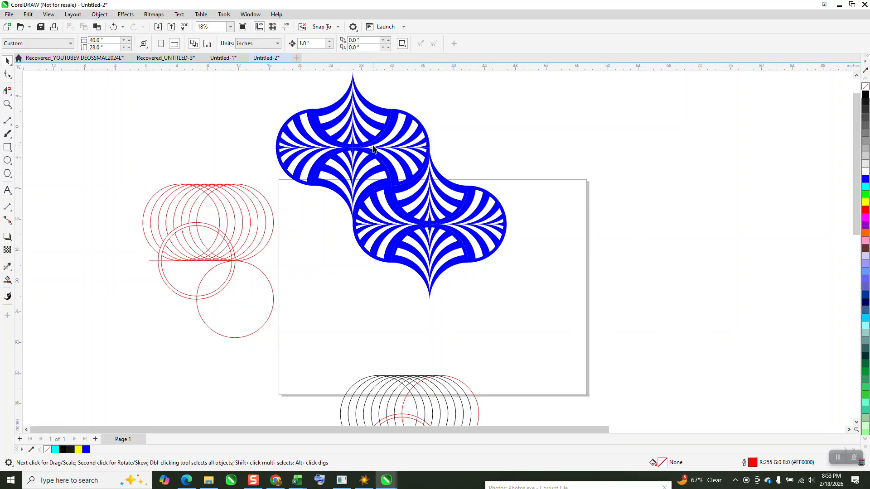
# Group the two interlocked blue motifs.
pyautogui.scroll(-1, 375, 150)
pyautogui.moveTo(297, 90); pyautogui.dragTo(552, 304)
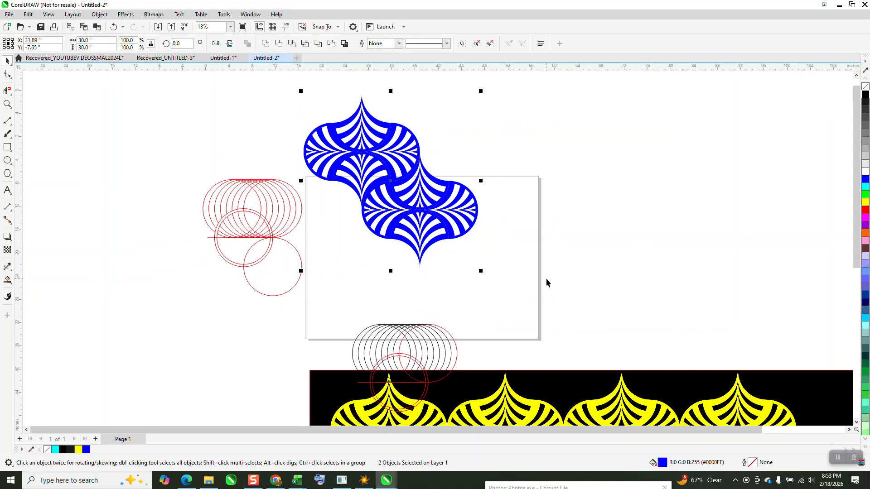
pyautogui.hotkey('ctrl', 'g')
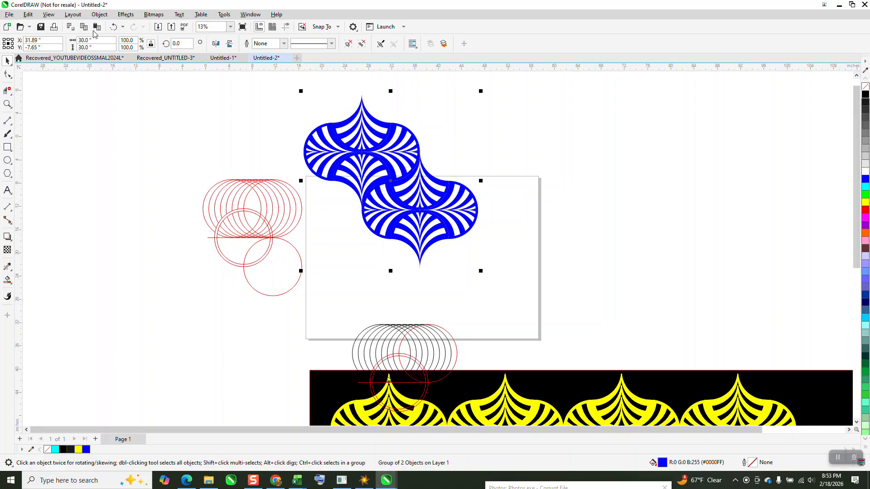
# Set the nudge distance to 30 inches, try placing a copy of the blue pair that far to the right, and undo it.
pyautogui.click(507, 147)
pyautogui.moveTo(316, 44); pyautogui.dragTo(259, 45)
pyautogui.write('30')
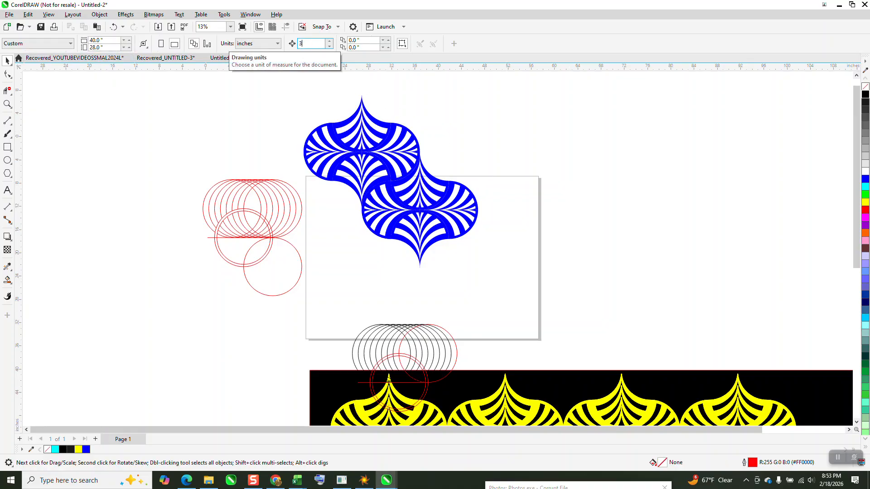
pyautogui.press('Return')
pyautogui.click(335, 167)
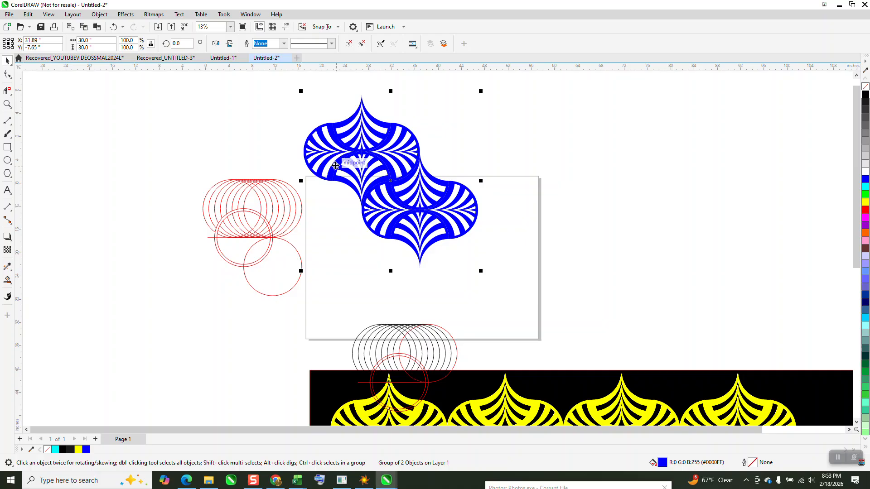
pyautogui.press('KP_Add')
pyautogui.press('Right')
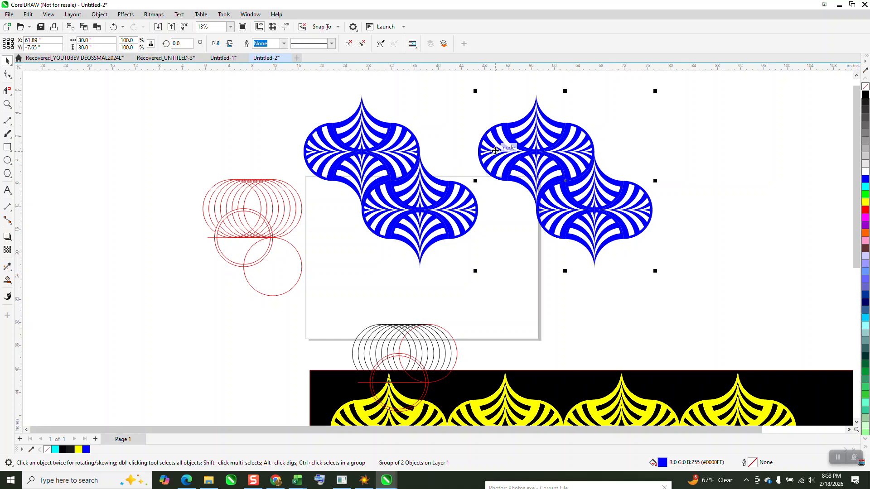
pyautogui.hotkey('ctrl', 'z')
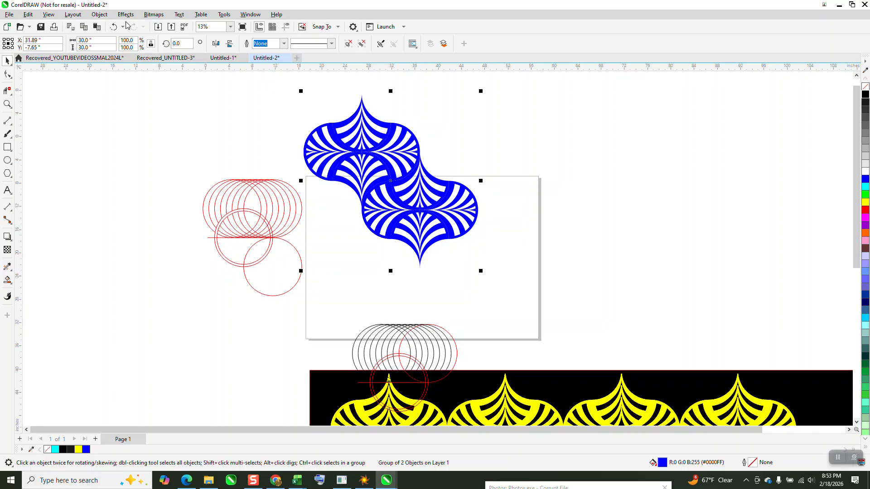
# Ungroup the blue pair to check the lower motif's size, and group the two motifs again.
pyautogui.click(108, 16)
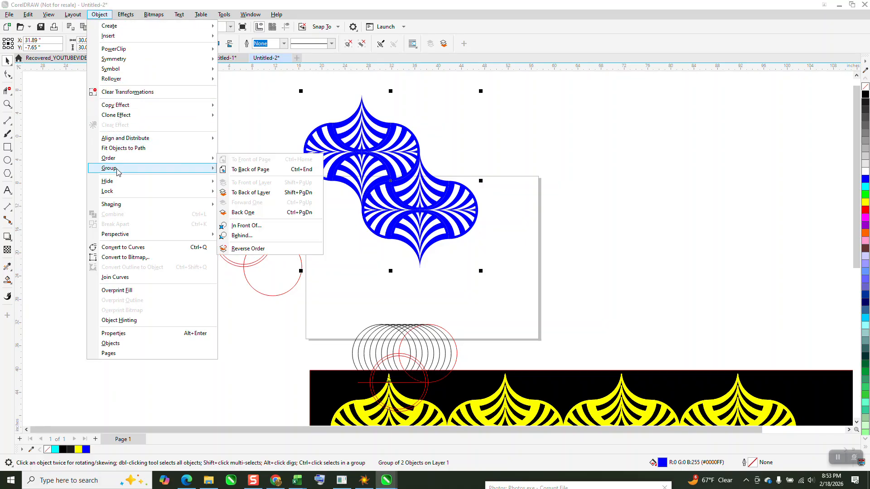
pyautogui.click(240, 176)
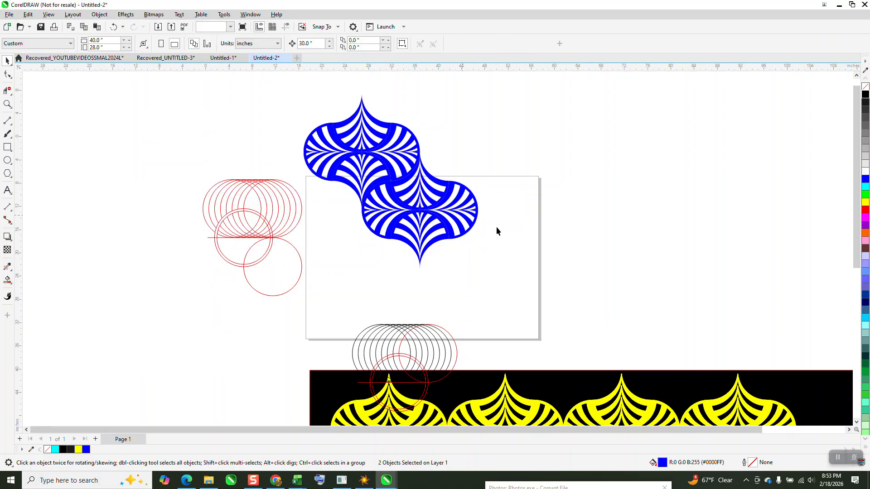
pyautogui.click(442, 215)
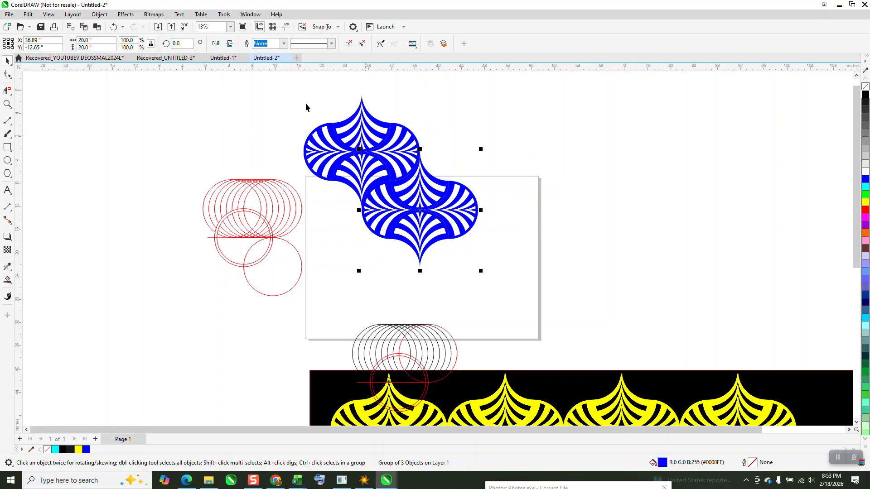
pyautogui.moveTo(305, 92); pyautogui.dragTo(549, 290)
pyautogui.moveTo(299, 97); pyautogui.dragTo(520, 292)
pyautogui.hotkey('ctrl', 'g')
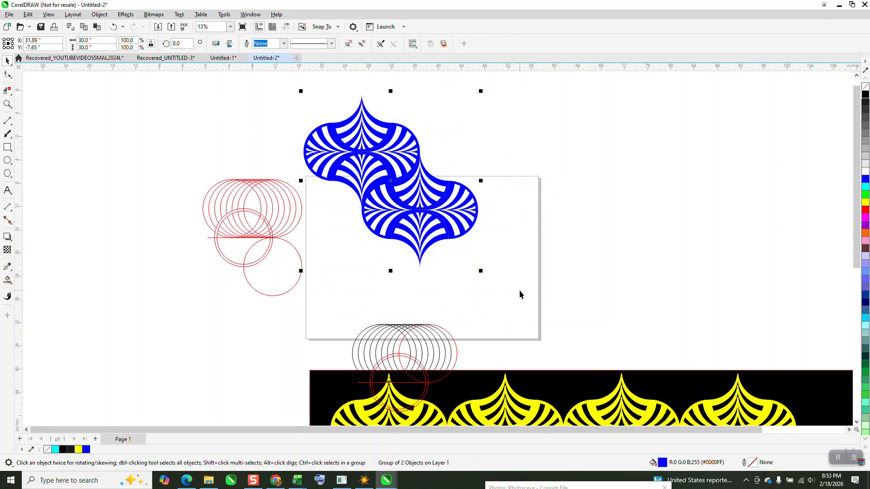
# Set the nudge distance to 20 inches and place a copy of the blue pair that far to the right.
pyautogui.click(330, 93)
pyautogui.click(311, 44)
pyautogui.write('2')
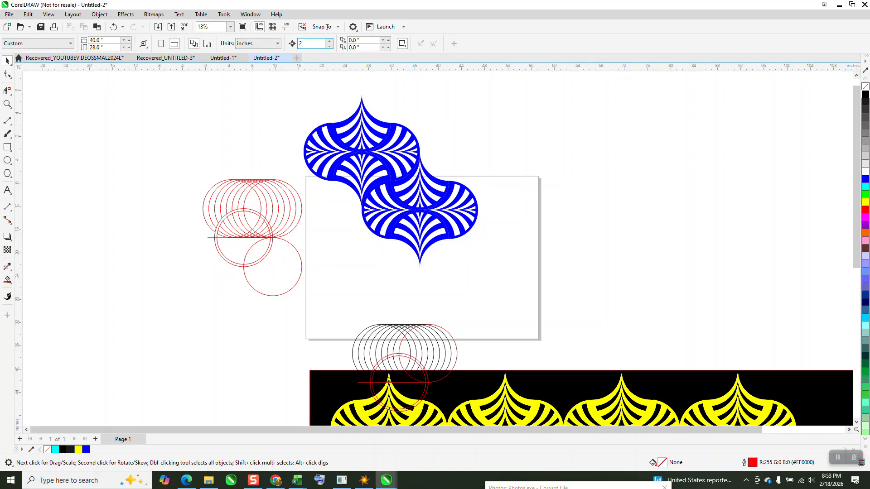
pyautogui.write('0')
pyautogui.press('Return')
pyautogui.click(467, 233)
pyautogui.hotkey('ctrl', 'd')
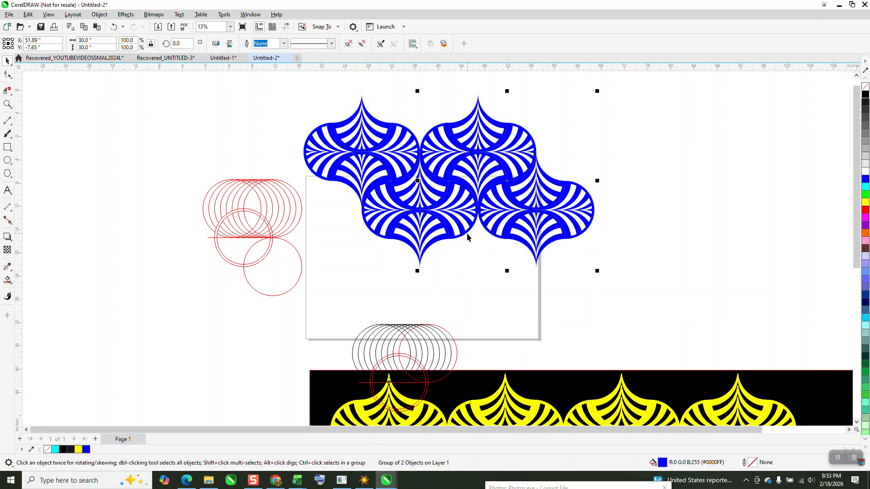
# Repeat the 20-inch duplication three more times to extend the blue pair into a row of five pairs.
pyautogui.hotkey('ctrl', 'd')
pyautogui.hotkey('ctrl', 'd')
pyautogui.hotkey('ctrl', 'd')
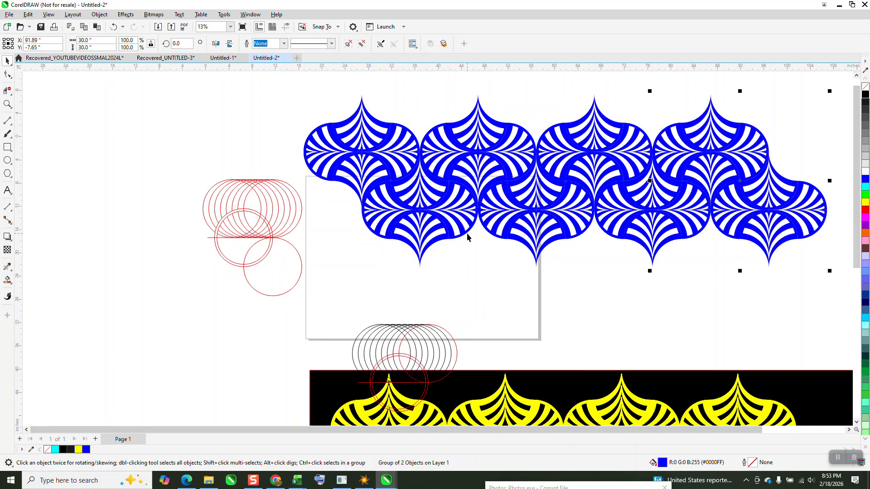
pyautogui.scroll(-2, 459, 235)
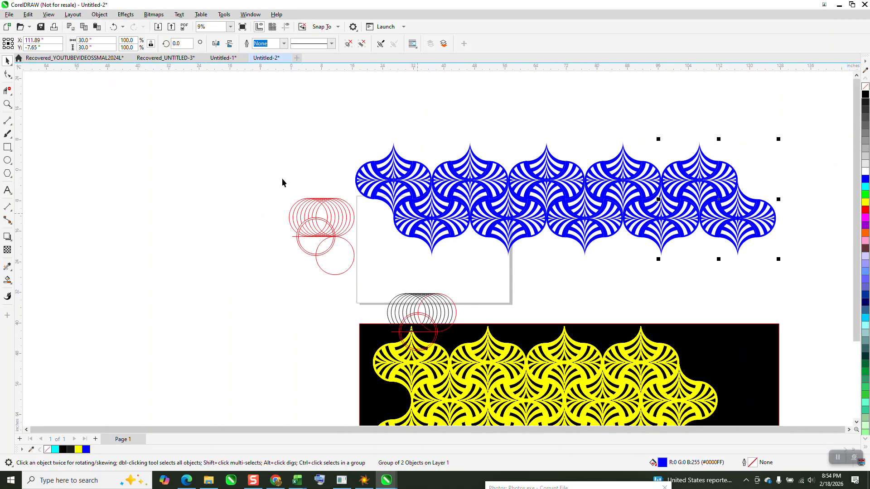
# Move the red construction circles and the black-and-red circle group side by side into the empty area left of the page.
pyautogui.moveTo(262, 178); pyautogui.dragTo(380, 308)
pyautogui.moveTo(346, 238); pyautogui.dragTo(230, 227)
pyautogui.moveTo(390, 284); pyautogui.dragTo(464, 362)
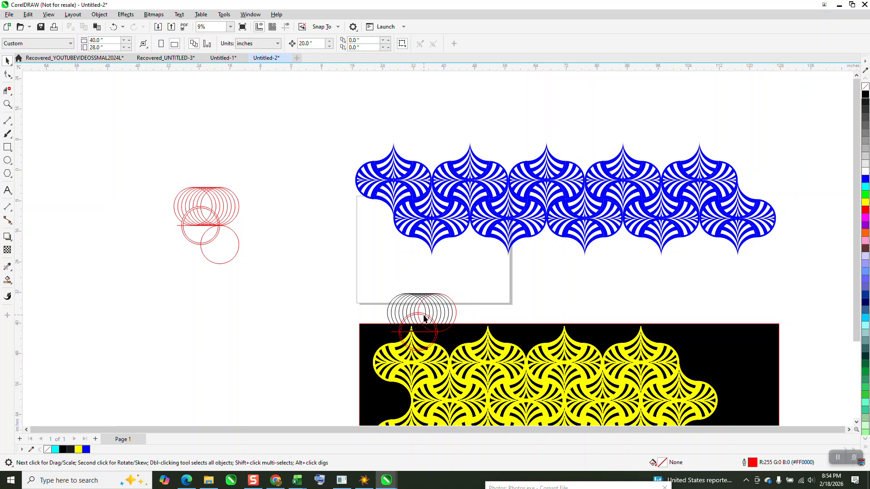
pyautogui.moveTo(423, 315); pyautogui.dragTo(302, 228)
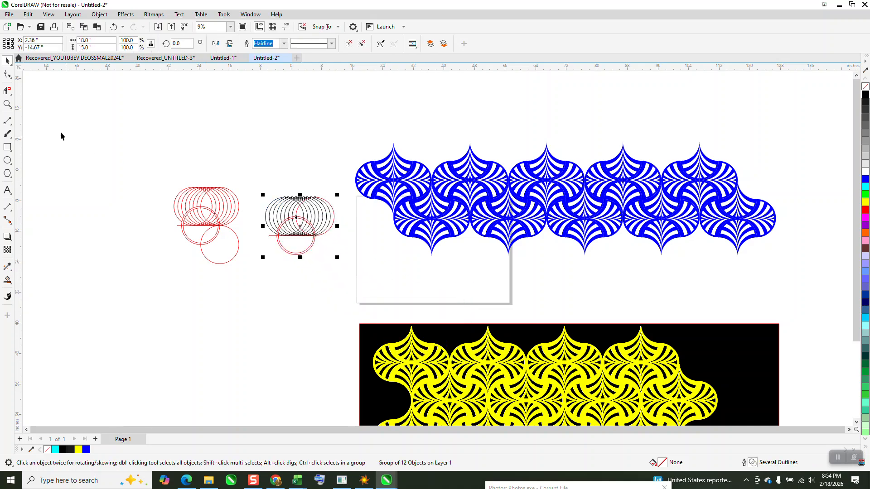
# Examine the two construction circle groups and the joins between the repeated blue motifs up close.
pyautogui.click(7, 104)
pyautogui.moveTo(190, 173); pyautogui.dragTo(383, 283)
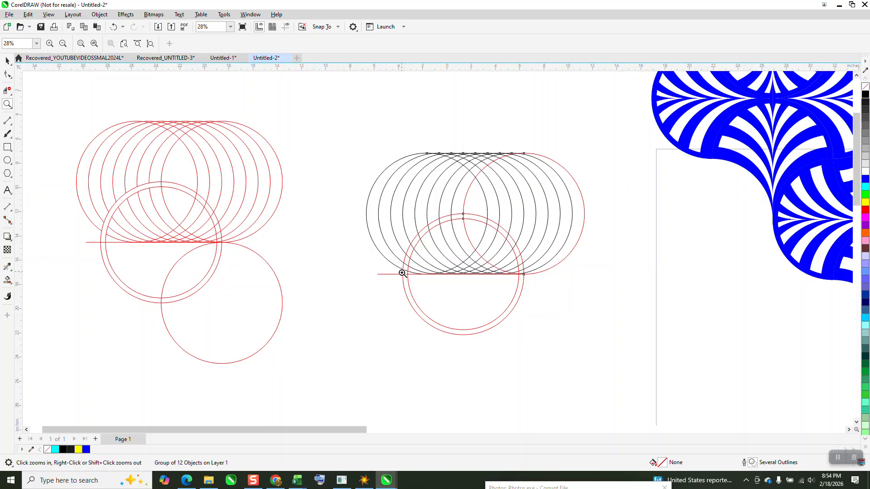
pyautogui.scroll(-4, 284, 270)
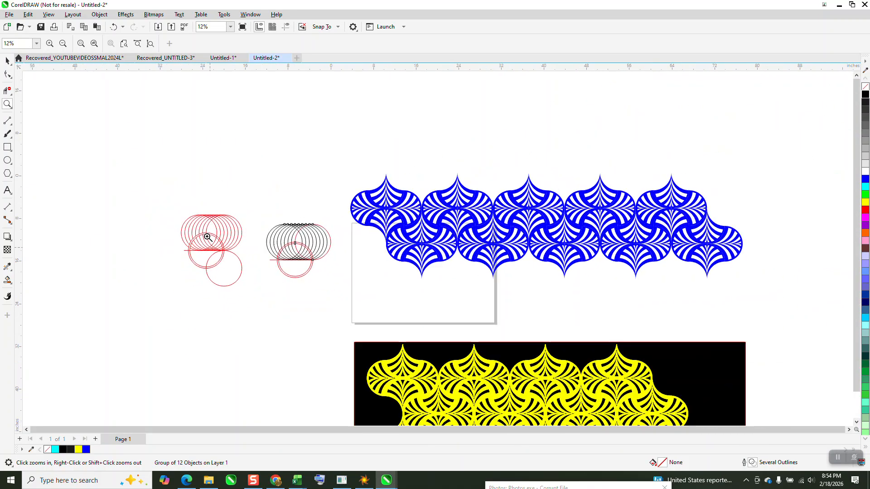
pyautogui.scroll(5, 526, 268)
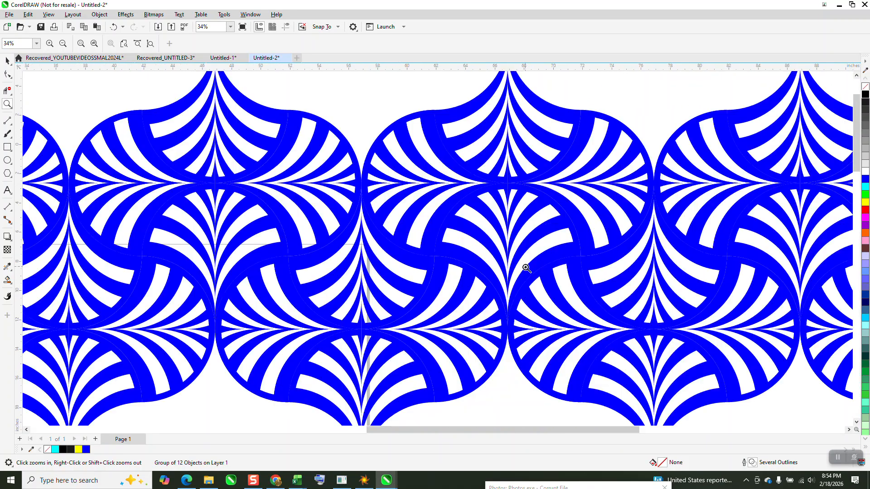
pyautogui.scroll(-1, 507, 252)
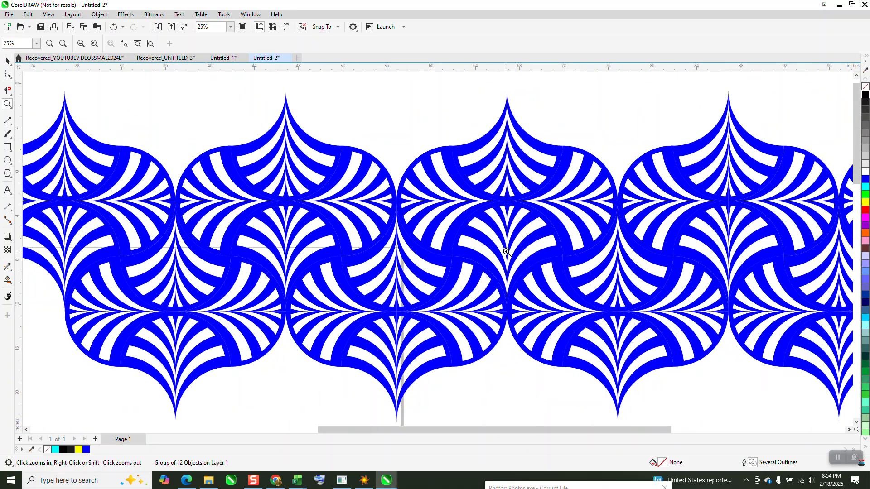